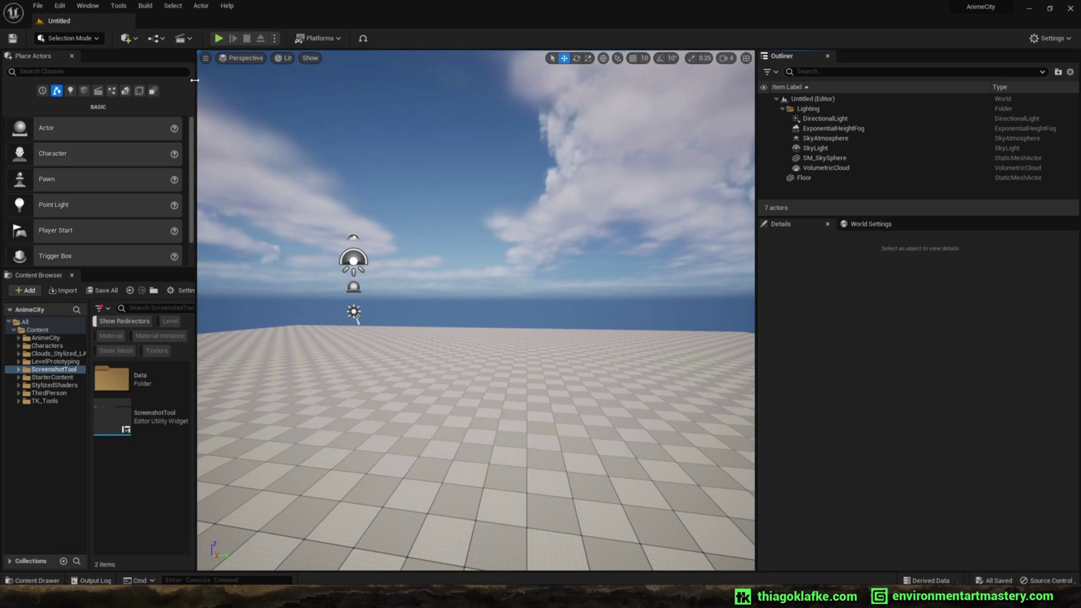
Create a new level from the Basic template.
left_click_drag(194, 80, 212, 80)
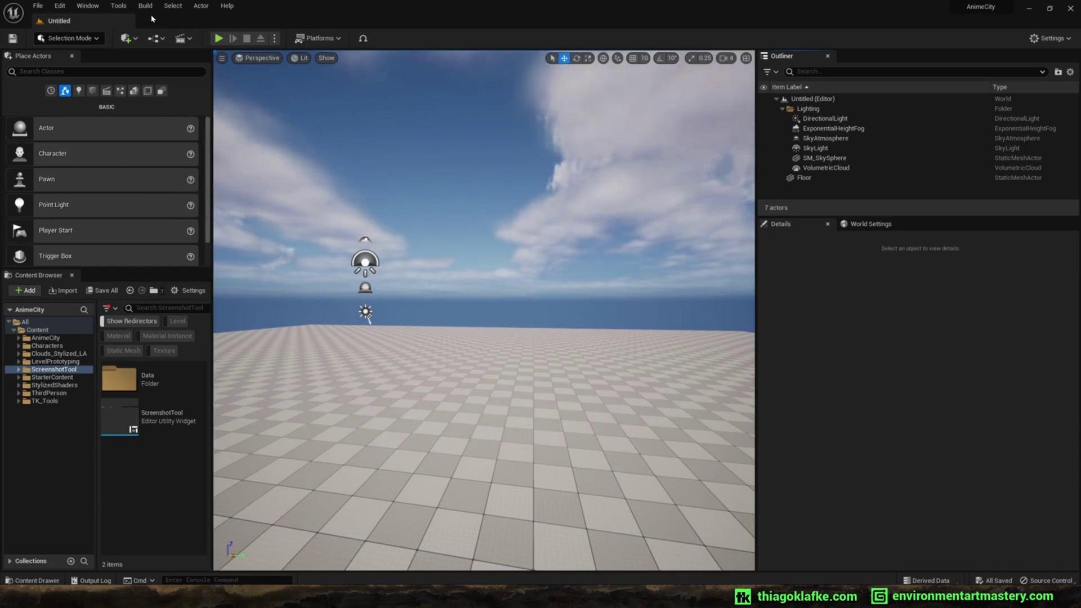
left_click(37, 6)
left_click(70, 34)
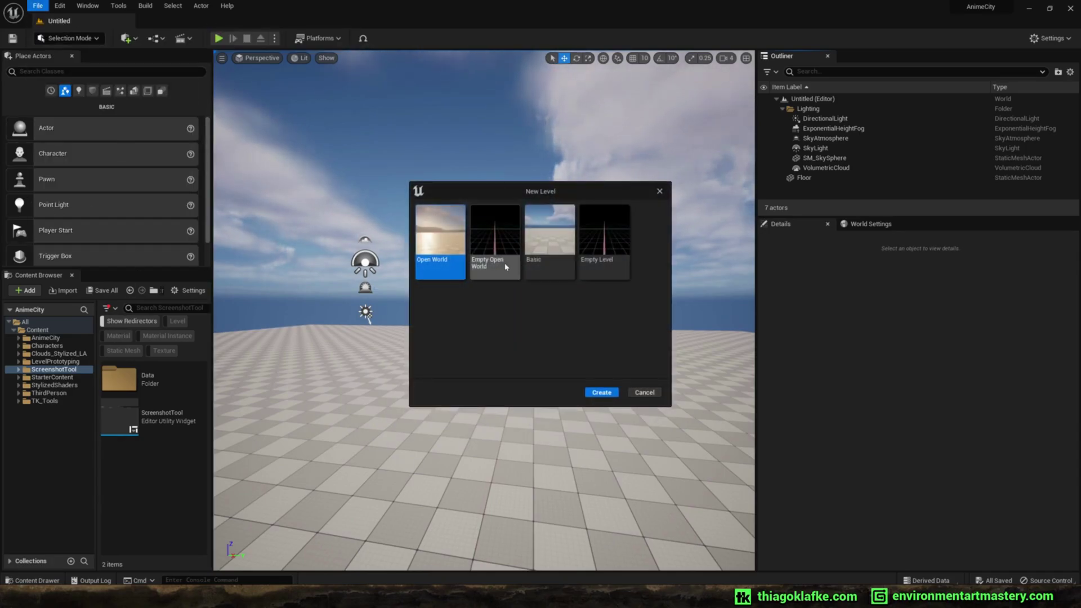
left_click(549, 242)
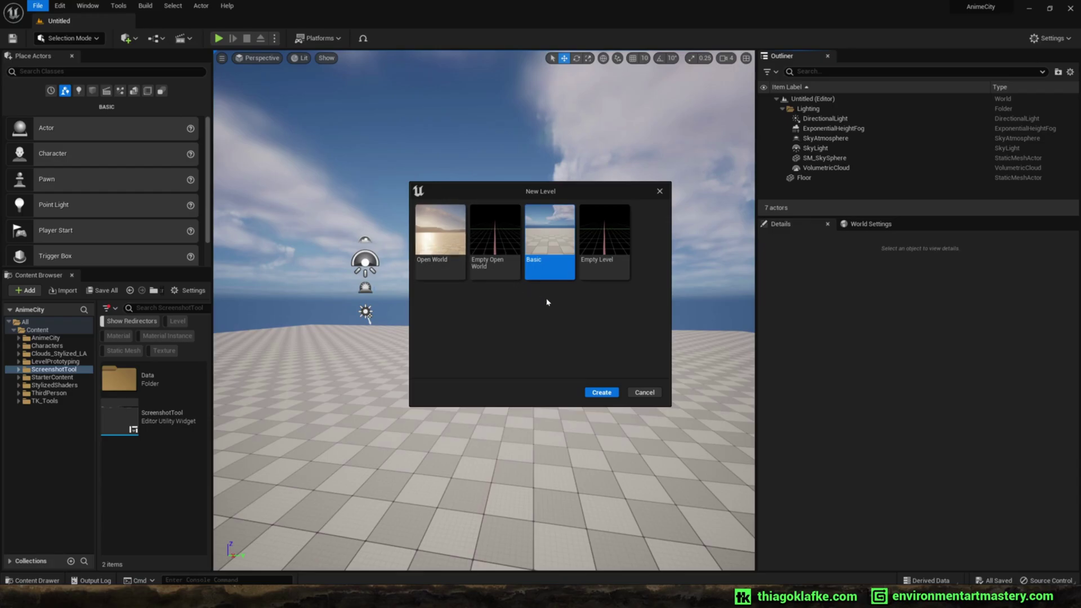
left_click(604, 393)
right_click_drag(552, 366, 468, 389)
Start saving the level and create a ProjectName folder inside Content for it.
key("ctrl+s")
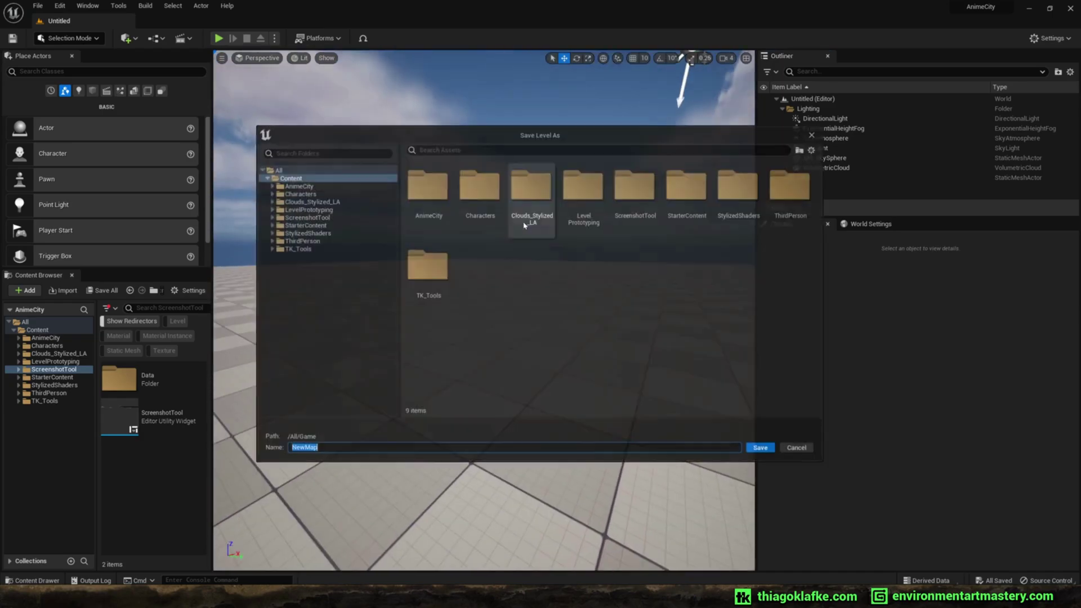
left_click(289, 179)
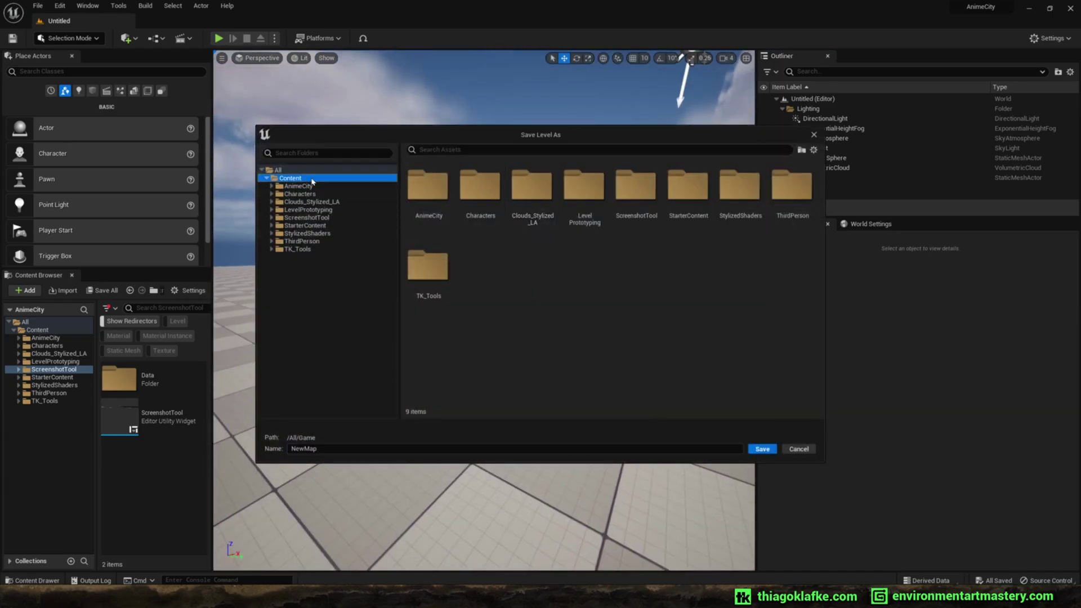
right_click(309, 179)
left_click(363, 198)
type("ProjectName")
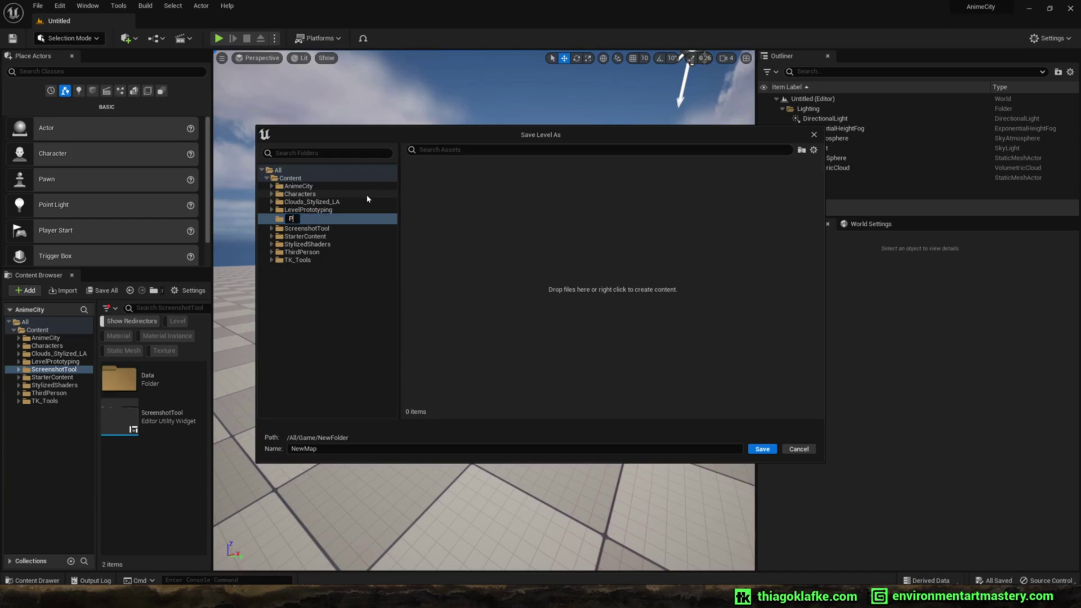
key("Return")
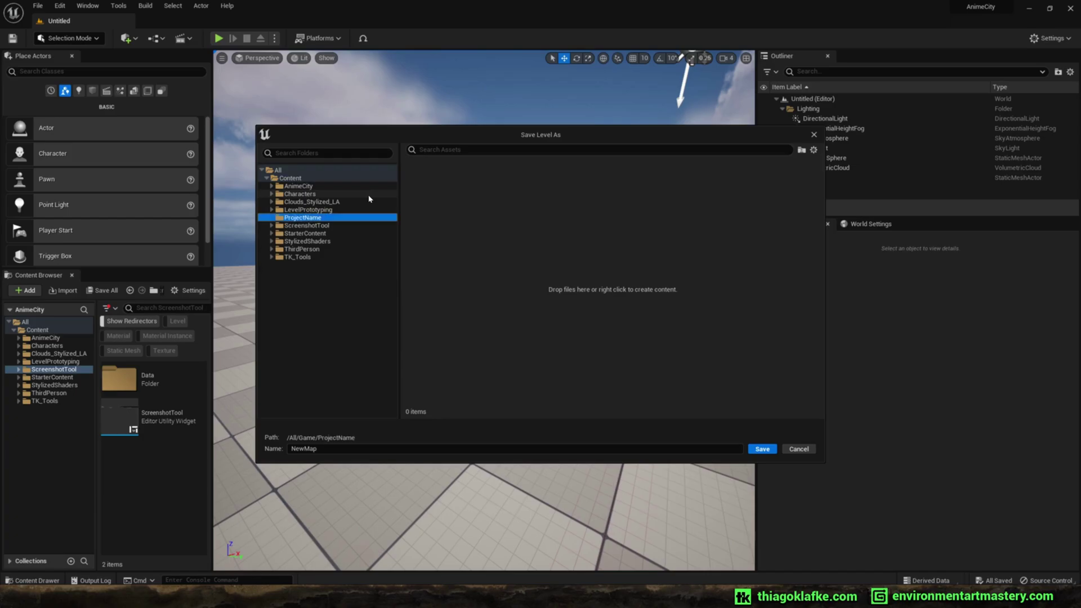
Create a Levels subfolder inside the ProjectName folder.
right_click(309, 218)
left_click(338, 237)
type("L")
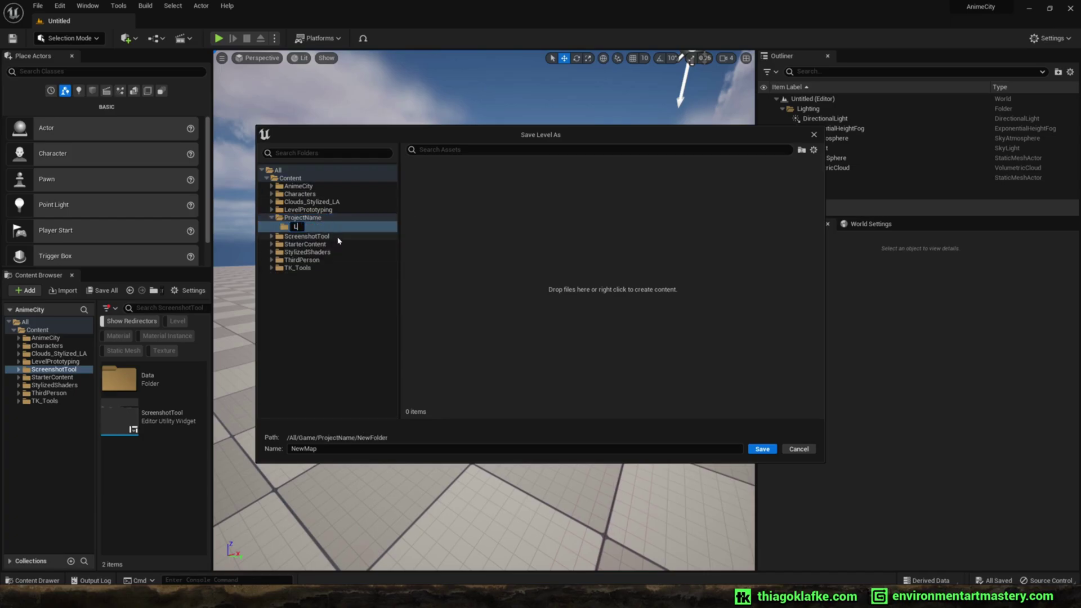
type("evels")
key("Return")
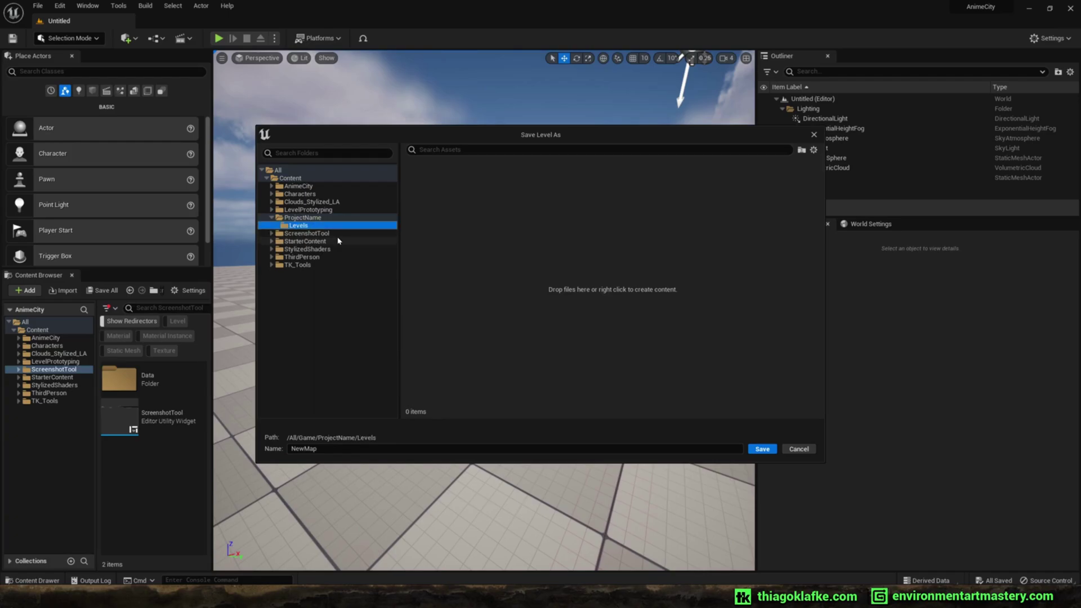
Add an Environment01 subfolder inside Levels and save the level there as NewMap.
right_click(299, 226)
left_click(344, 244)
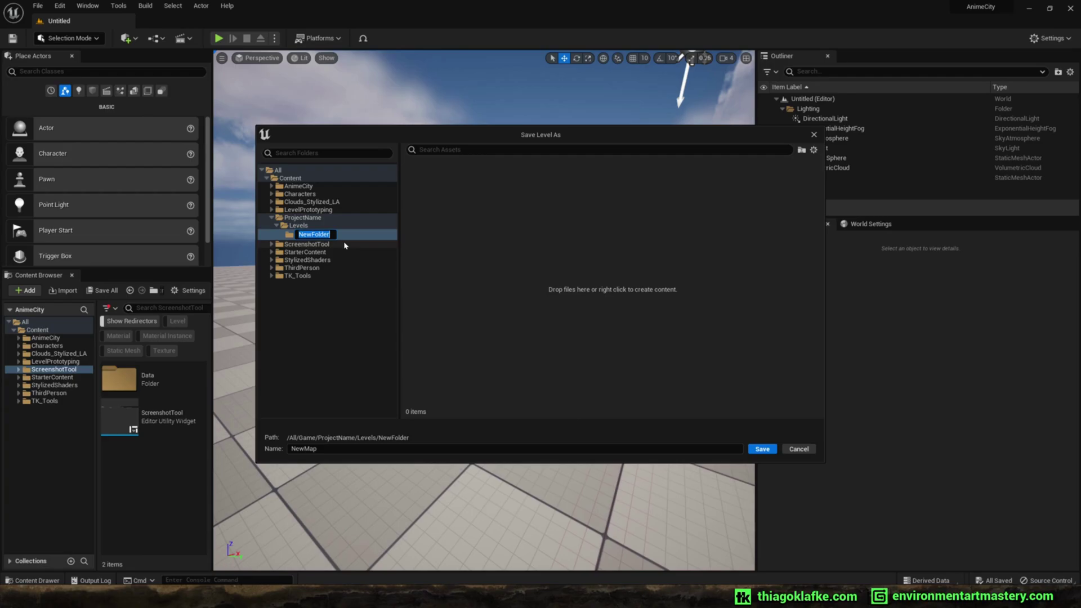
type("Environment01")
key("Return")
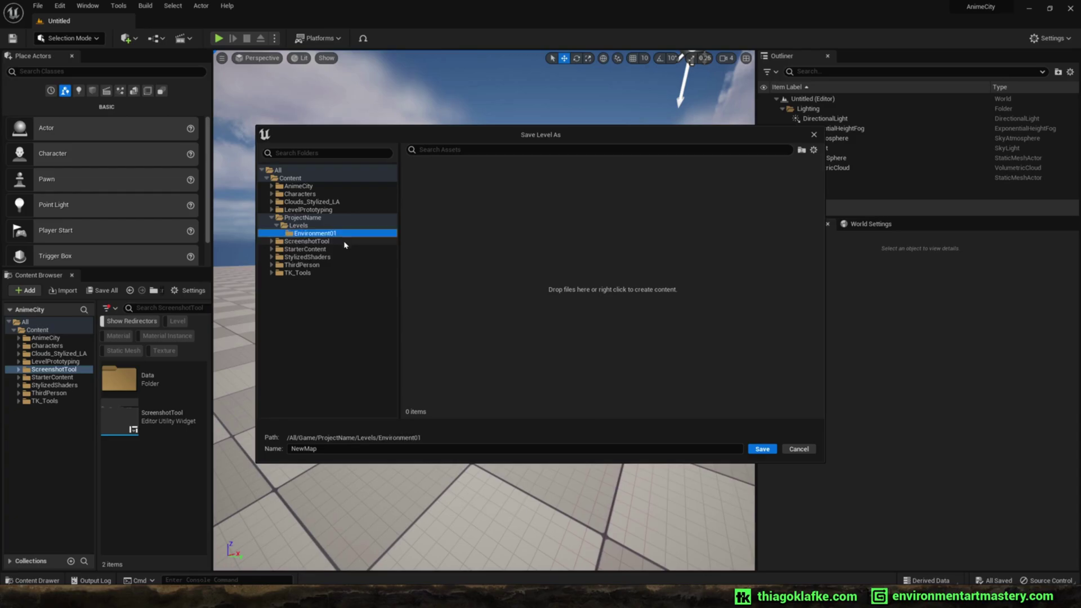
left_click(762, 449)
Open the Levels manager to show the level hierarchy of NewMap.
right_click_drag(458, 251, 459, 252)
key("s")
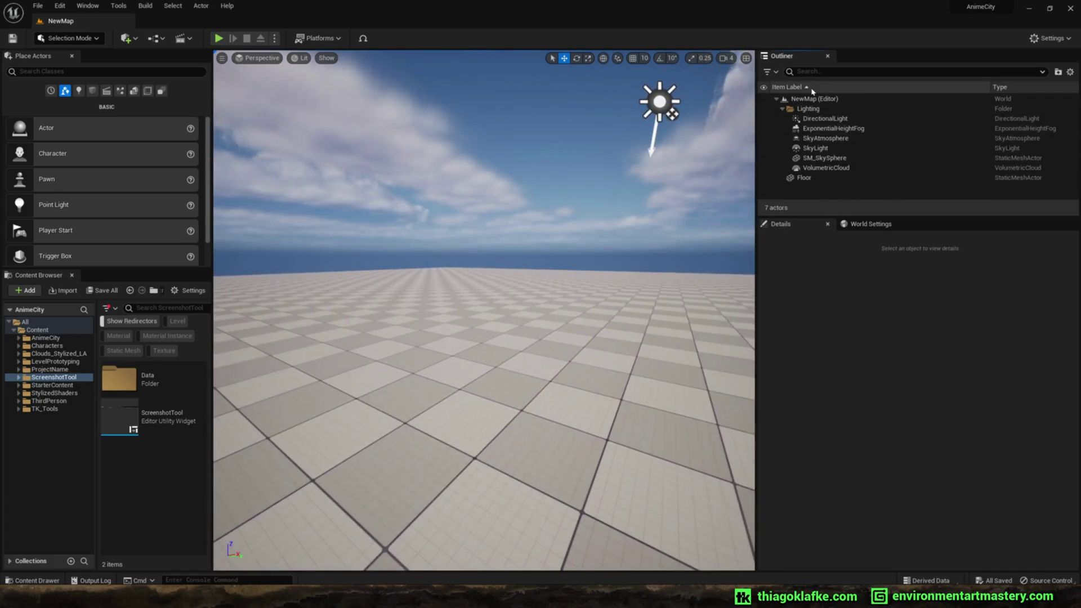
right_click_drag(499, 231, 498, 231)
key("s")
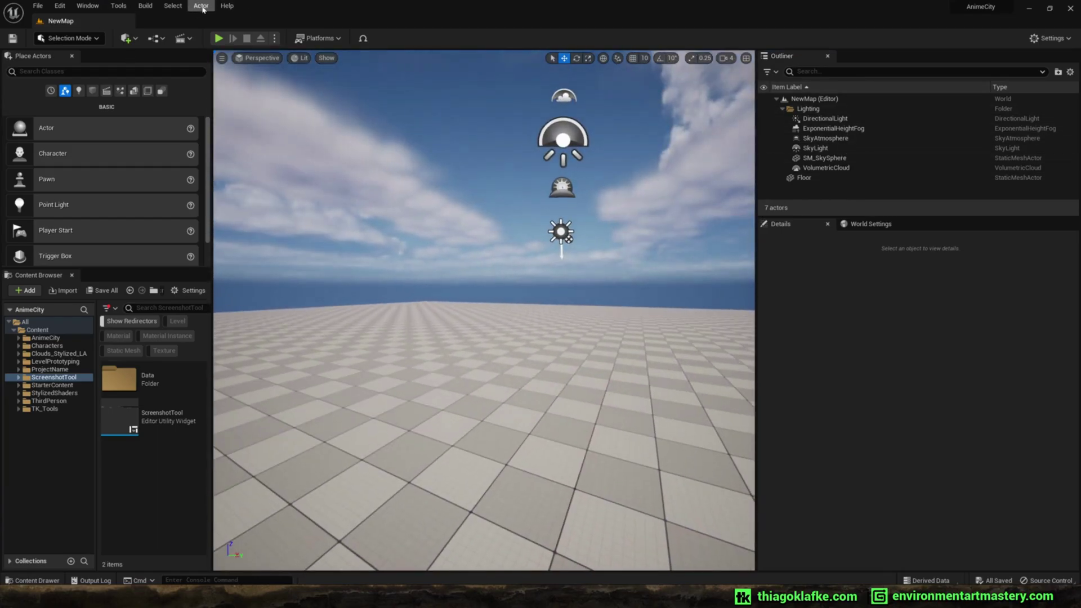
left_click(87, 6)
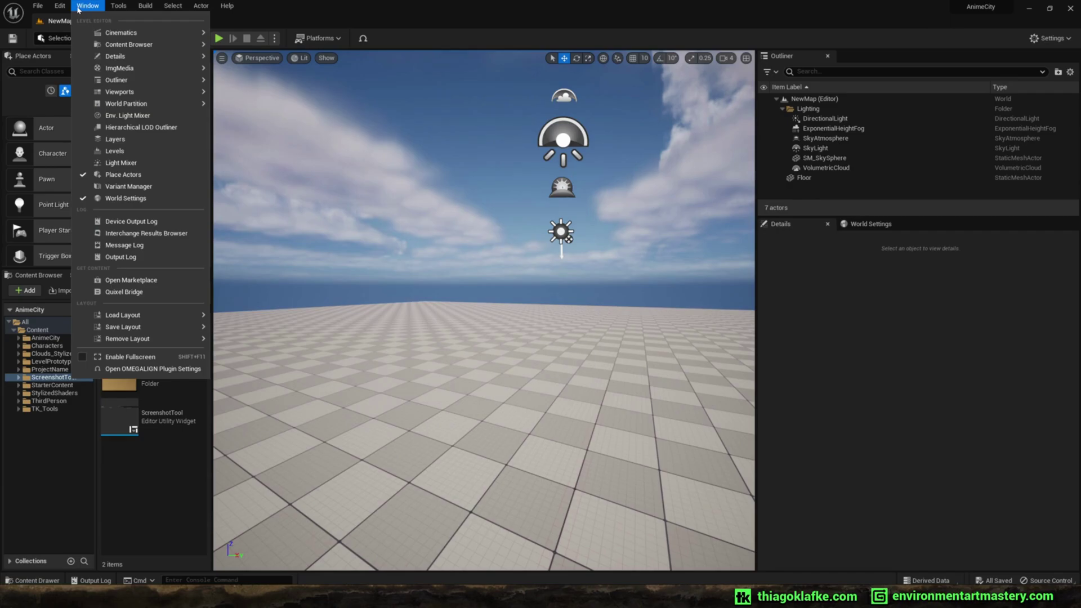
left_click(118, 152)
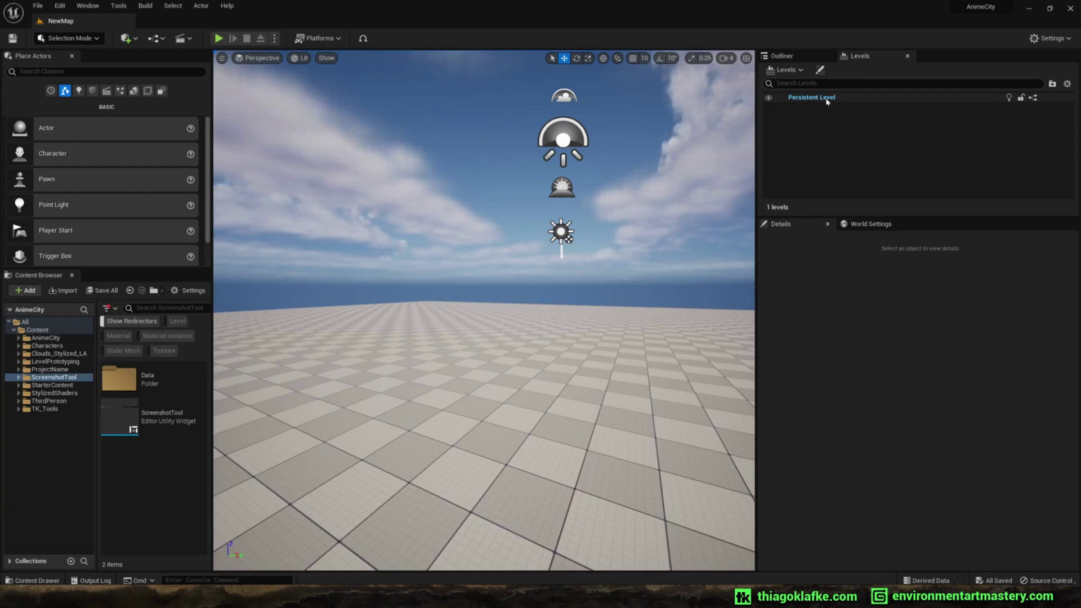
Create a new sublevel under the Persistent Level from the Empty Level template.
left_click(781, 101)
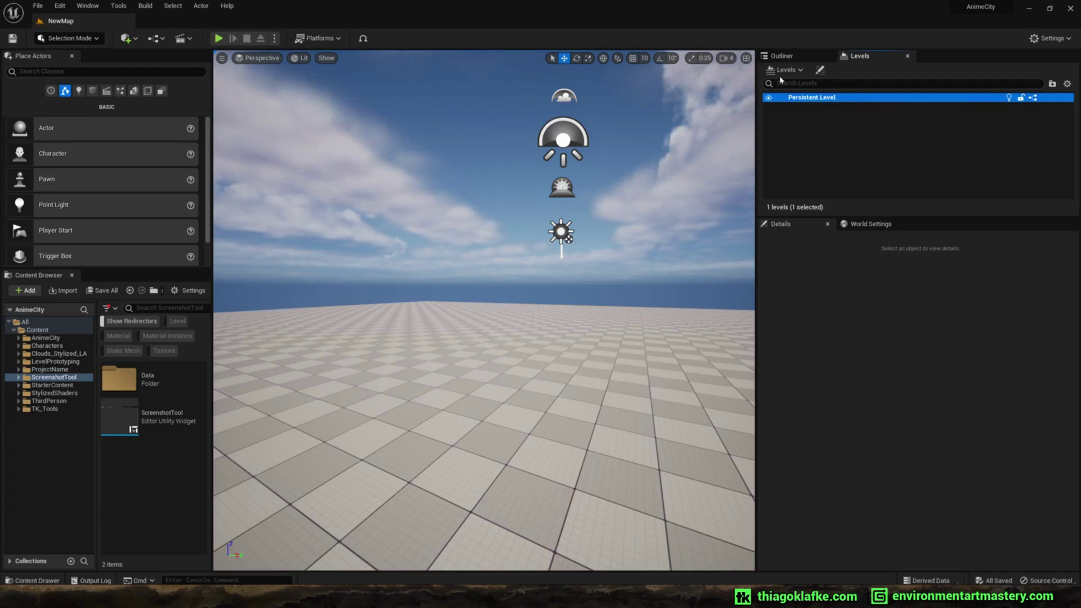
left_click(794, 72)
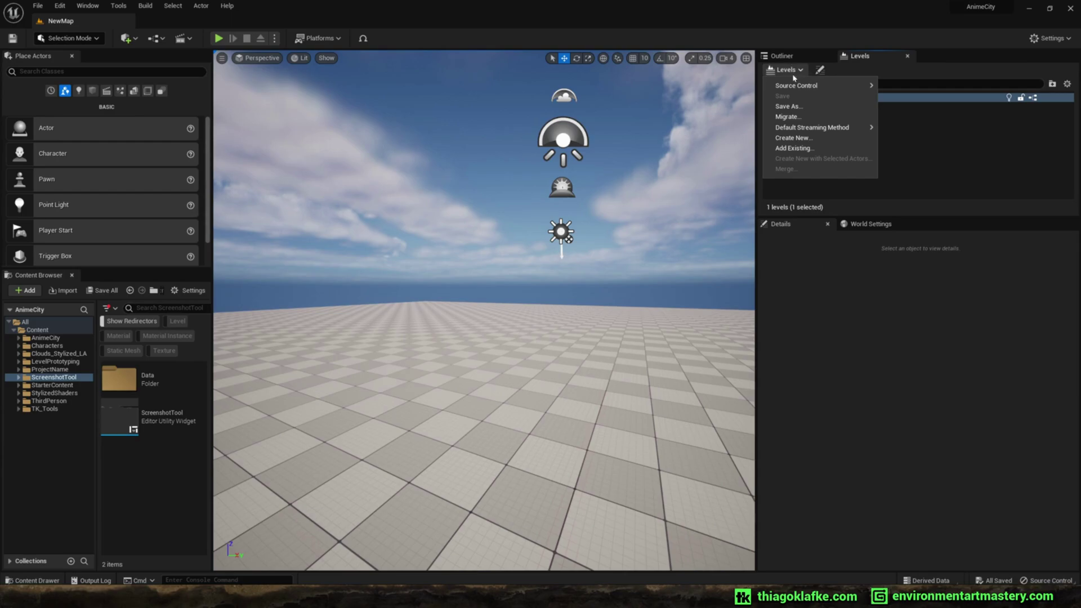
left_click(799, 140)
left_click(493, 240)
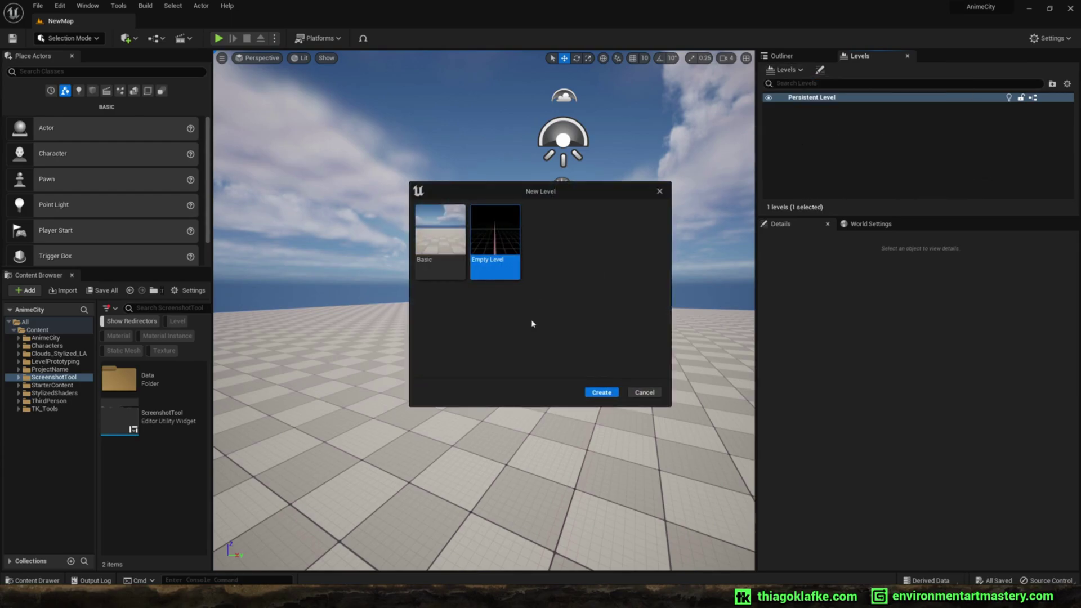
left_click(608, 398)
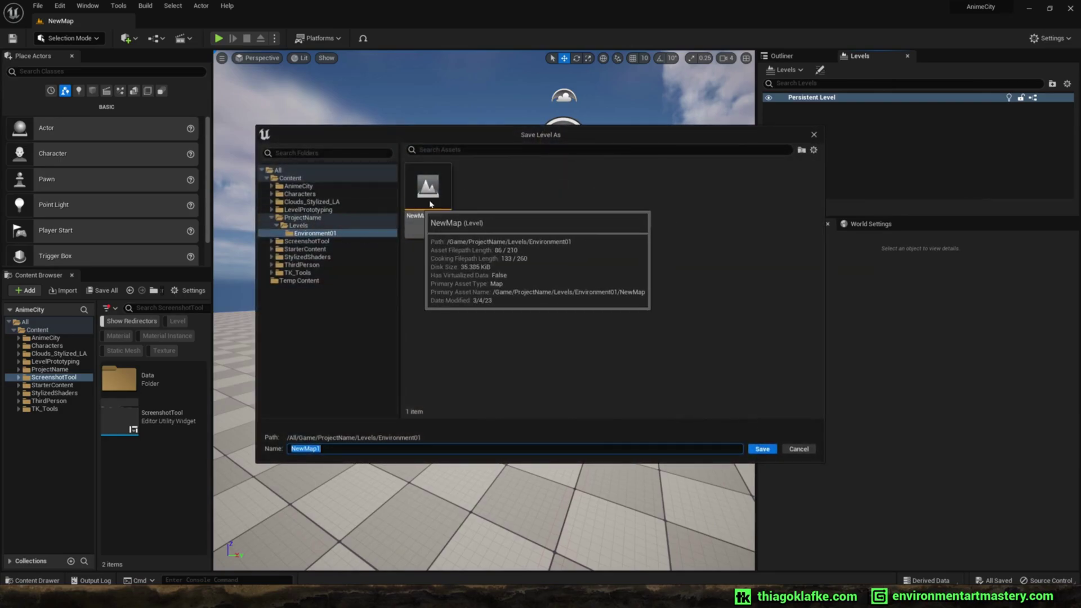
Create a Sublevels folder inside Environment01 and choose it as the save location.
right_click(493, 257)
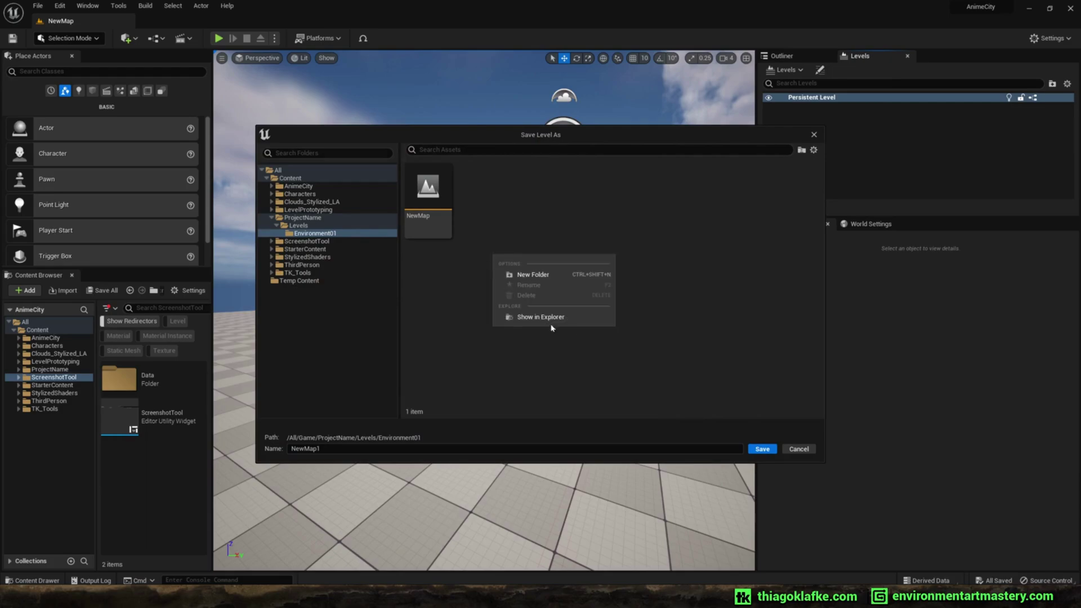
left_click(532, 274)
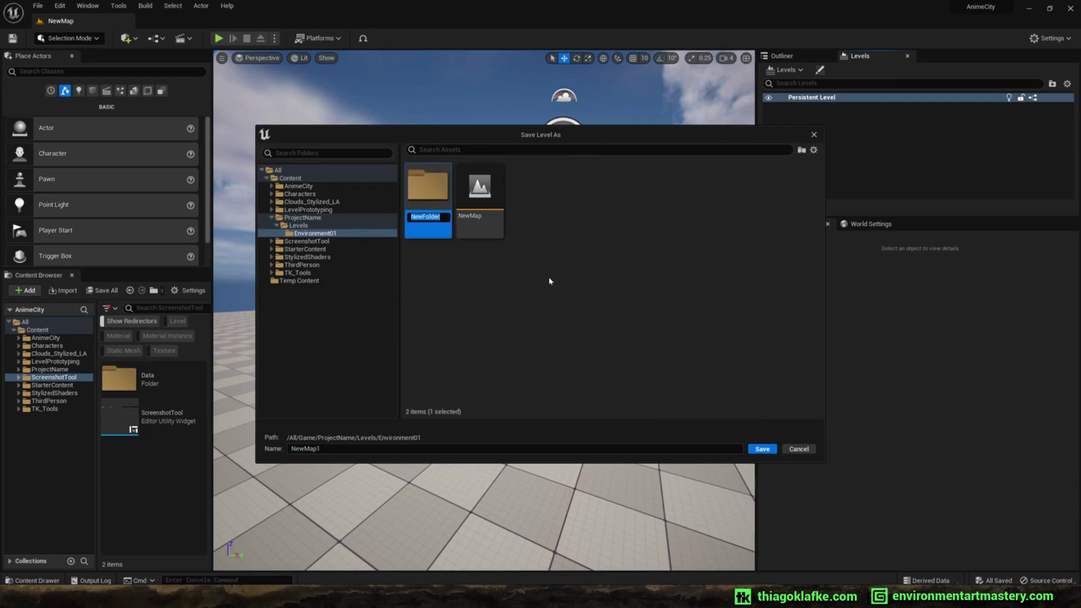
type("Sublevels")
key("Return")
double_click(440, 201)
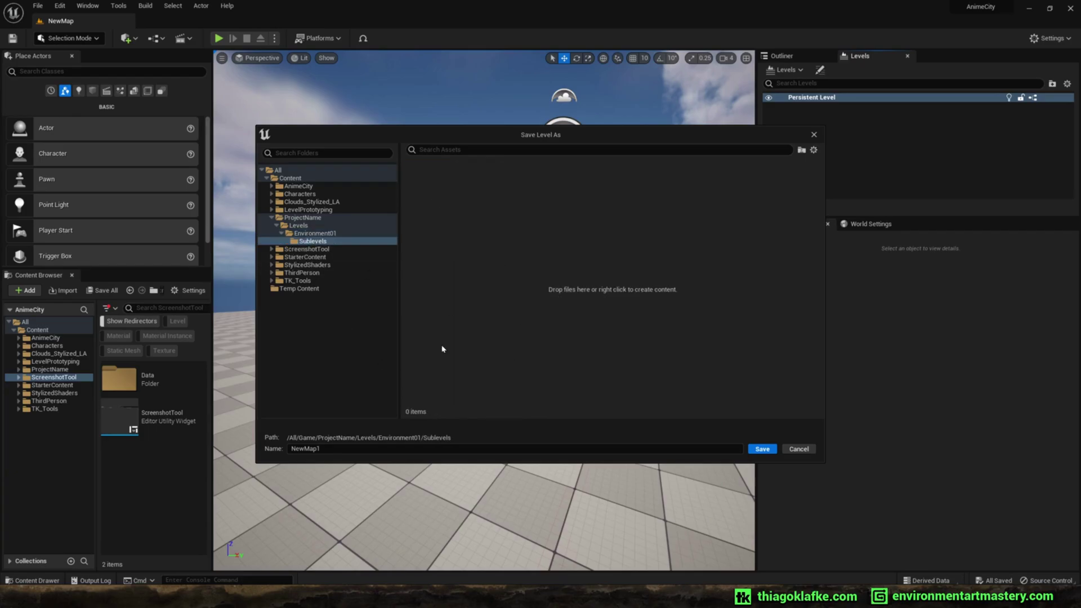
Name the new sublevel Geometry and save it in the Sublevels folder.
left_click_drag(327, 449, 291, 449)
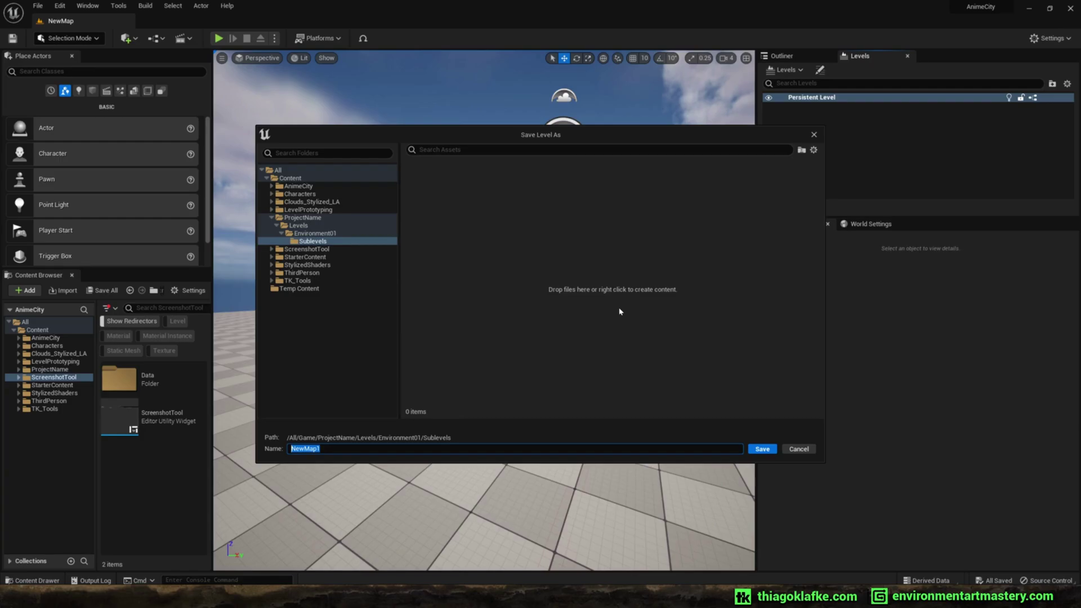
type("Geometry")
key("Return")
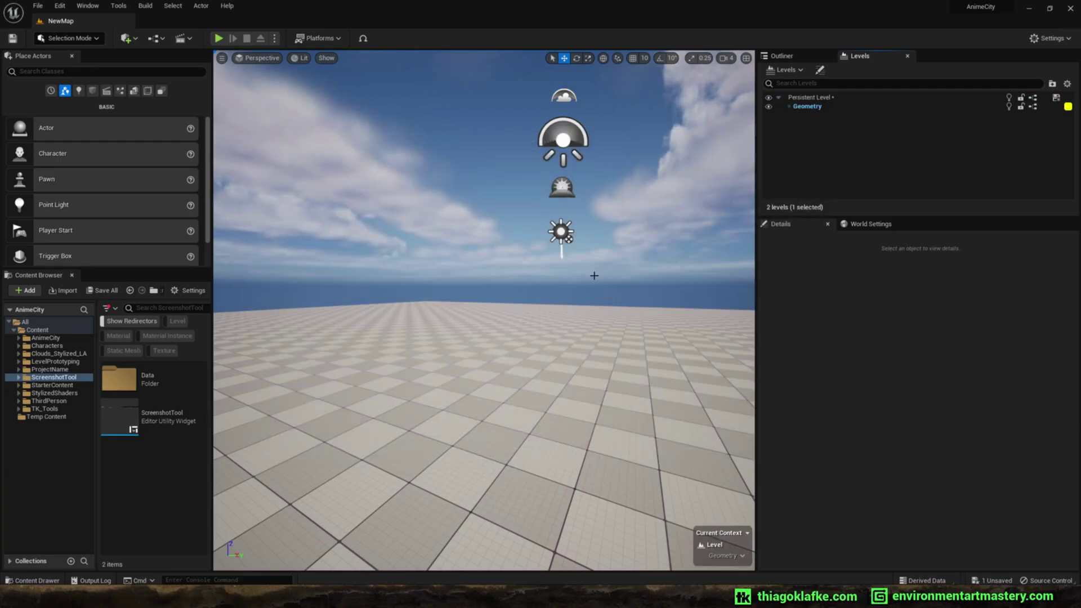
Create another sublevel from the Empty Level template and save it as Lighting in the Sublevels folder.
left_click(804, 99)
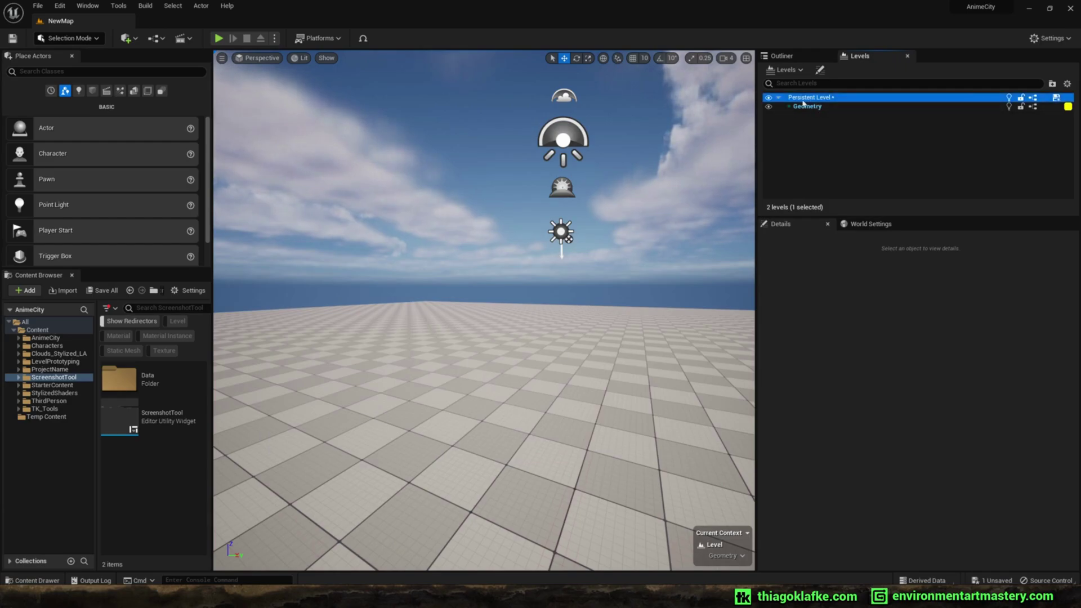
right_click(804, 103)
left_click(785, 69)
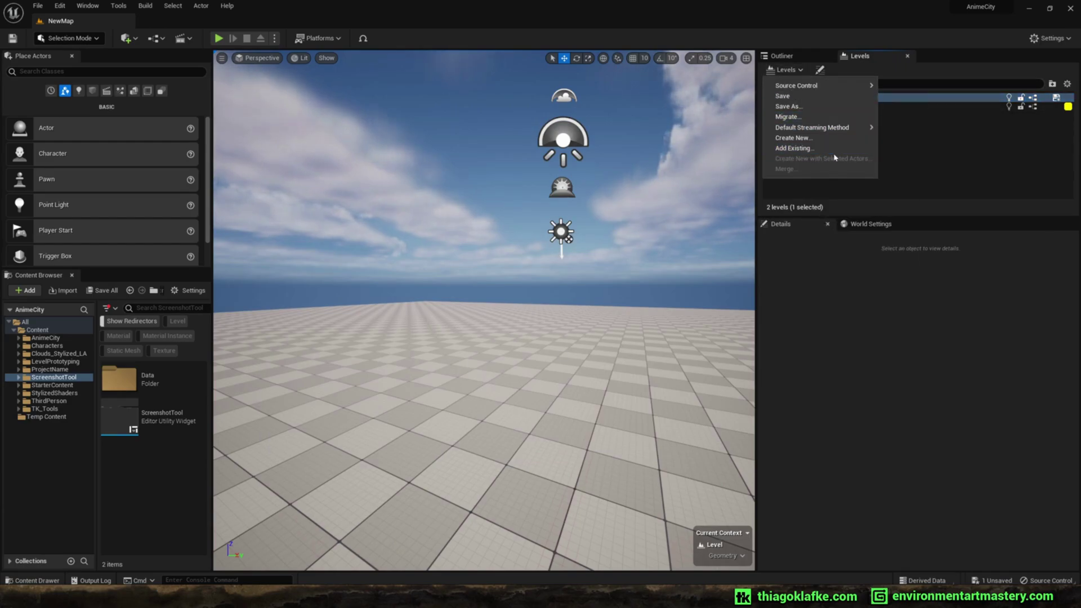
left_click(811, 139)
left_click(506, 232)
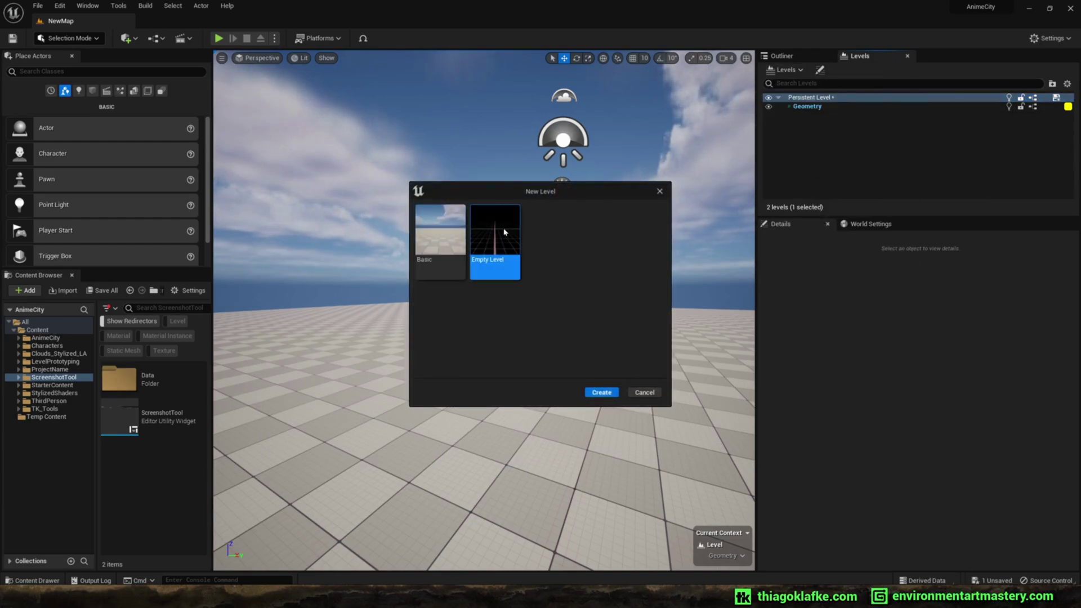
left_click(602, 392)
type("Lighting")
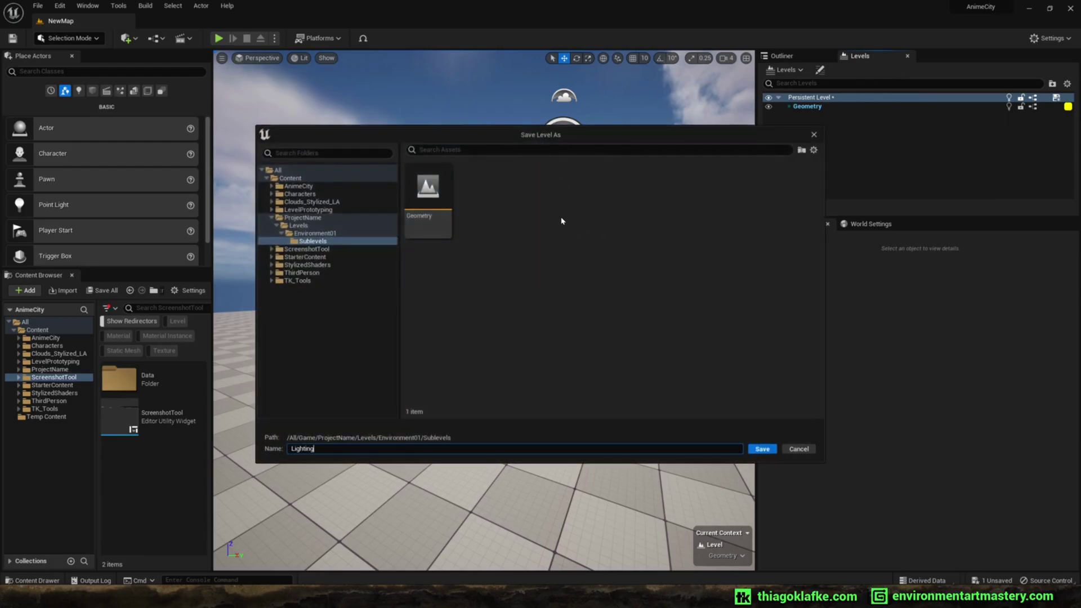
key("Return")
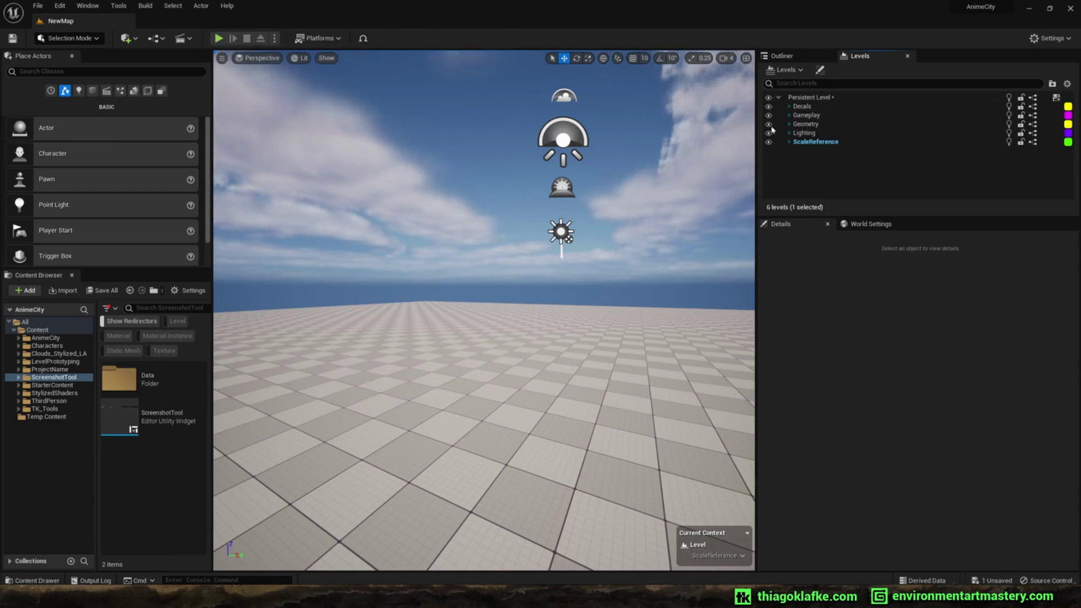
Change the streaming method of the sublevels Decals through ScaleReference to Always Loaded.
left_click(812, 107)
left_click(837, 142, "shift")
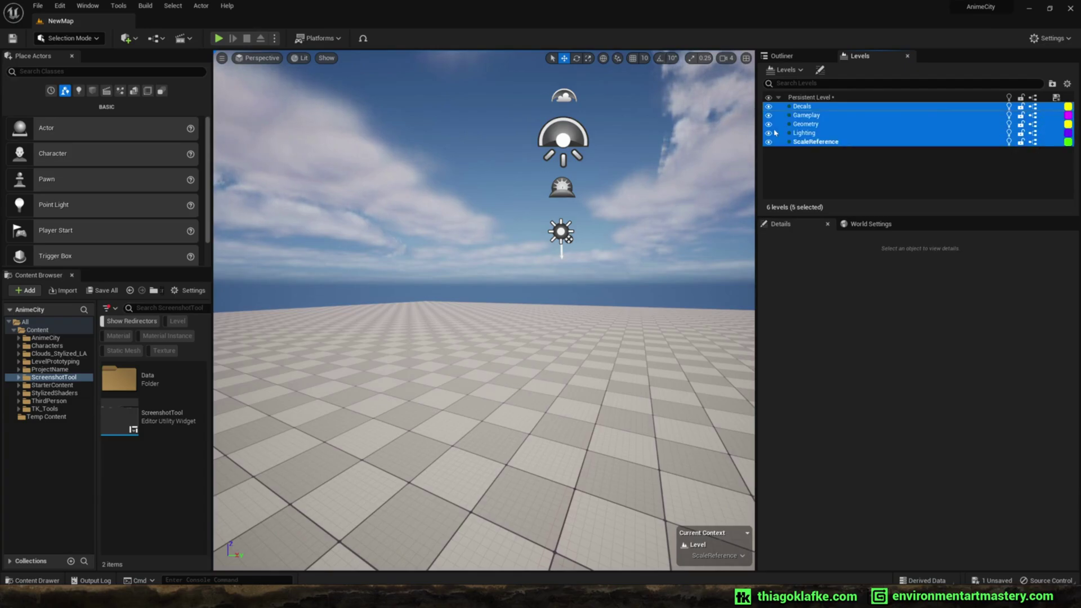
right_click(810, 128)
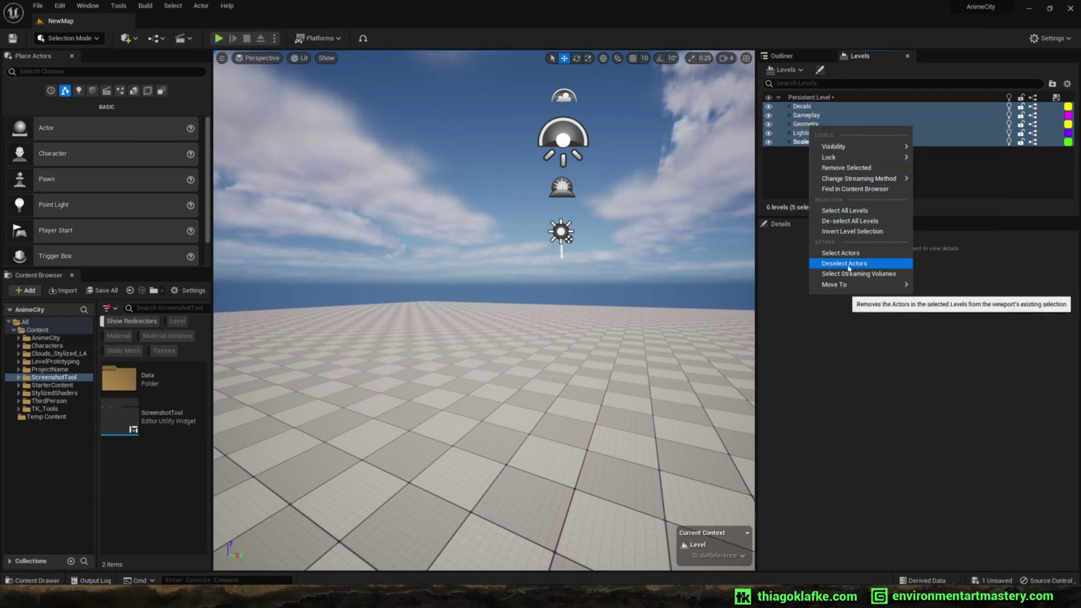
mouse_move(844, 179)
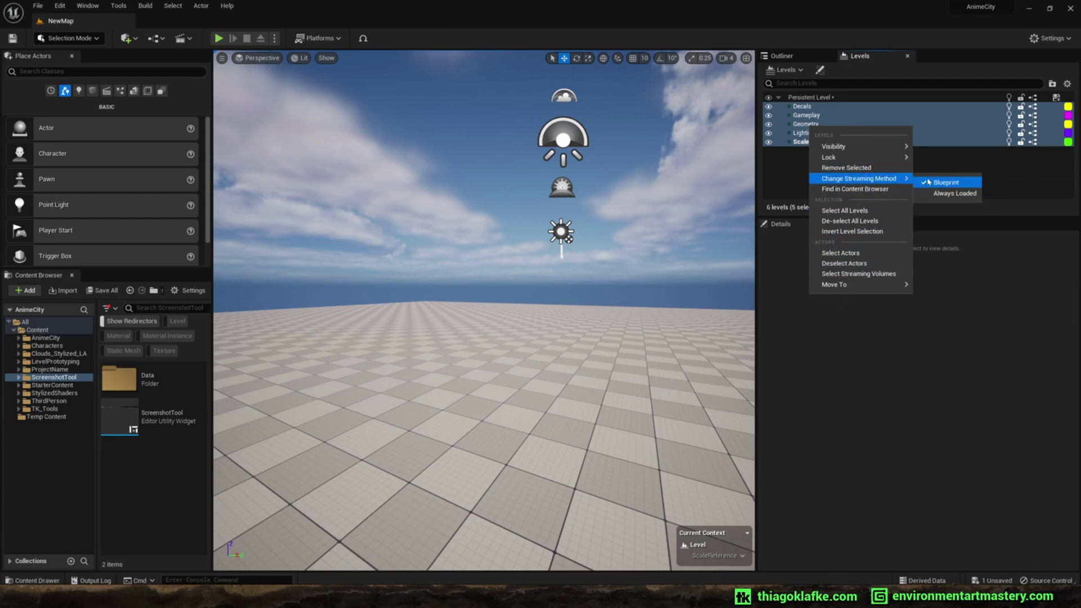
left_click(948, 193)
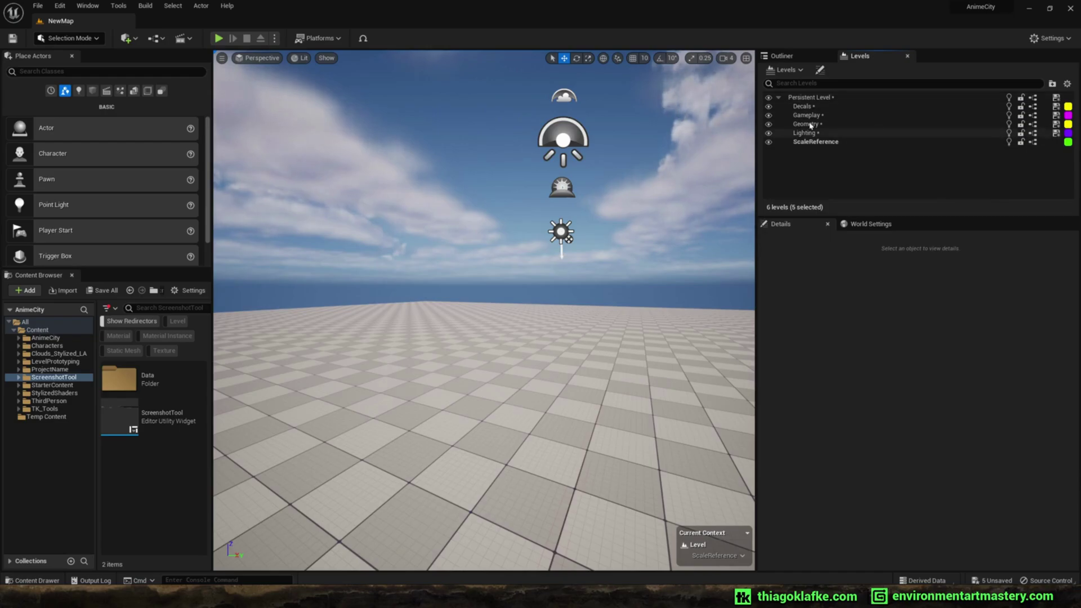
Switch the streaming method of only the ScaleReference sublevel away from Always Loaded.
left_click(833, 142)
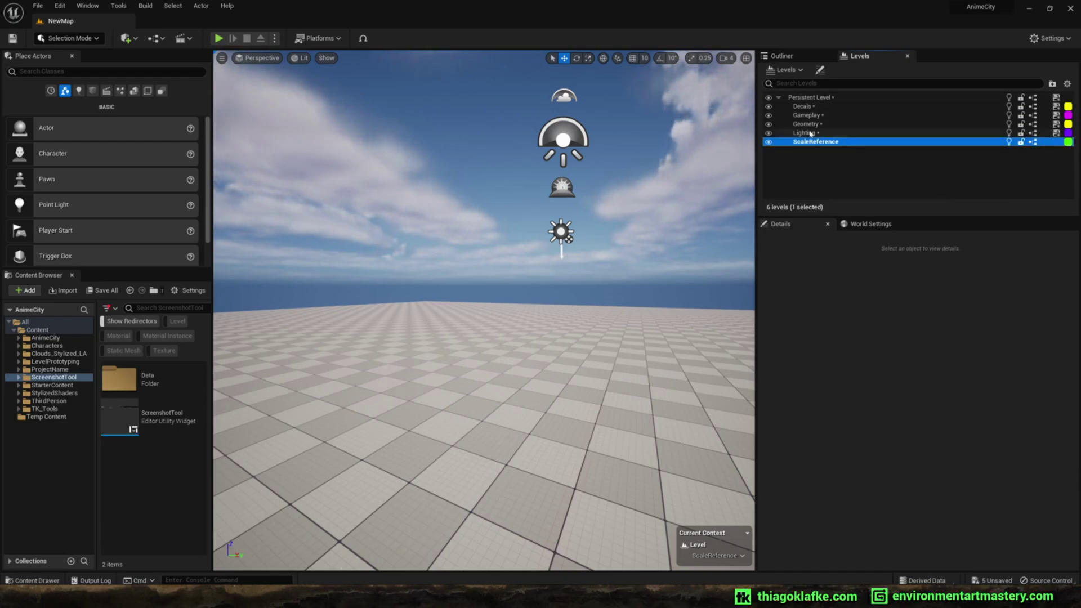
right_click(814, 147)
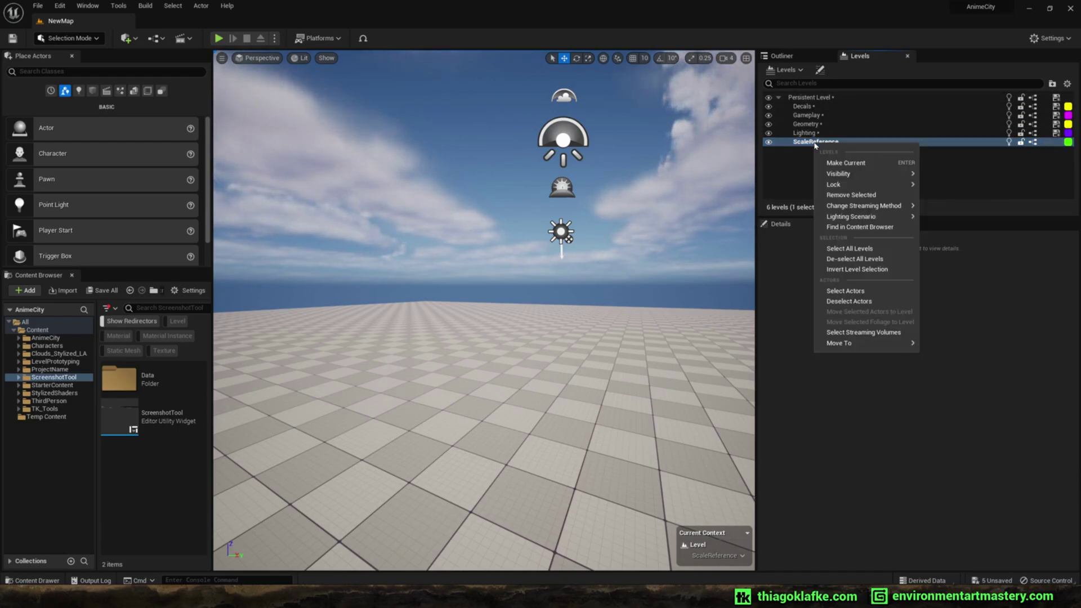
mouse_move(876, 209)
left_click(958, 217)
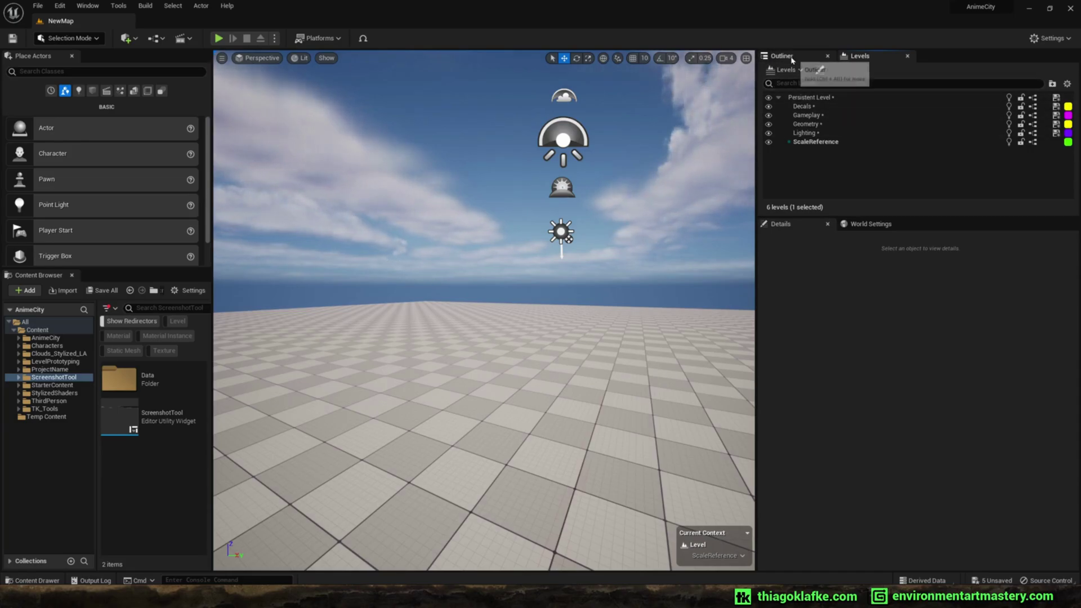
Turn the Outliner's Only in Current Level option off and back on to compare which actors it lists.
left_click(832, 59)
left_click(865, 55)
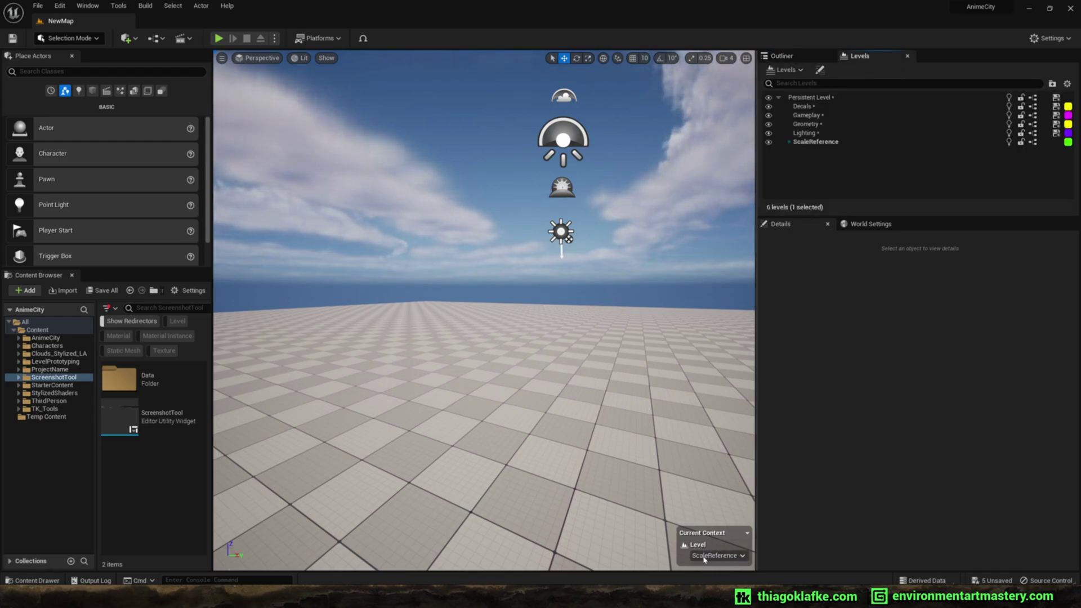
left_click(782, 56)
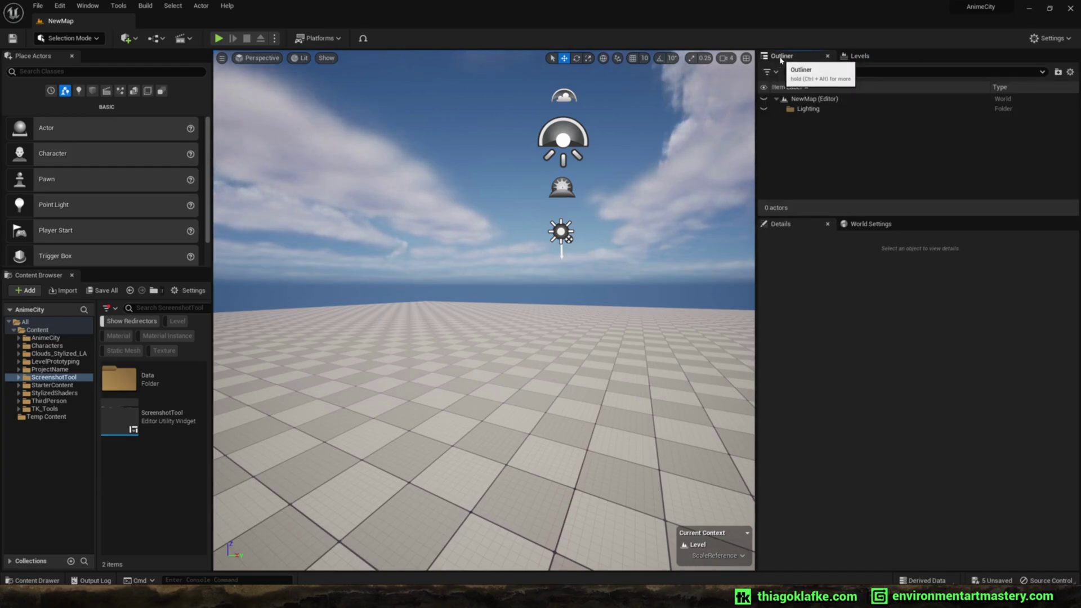
left_click(1071, 72)
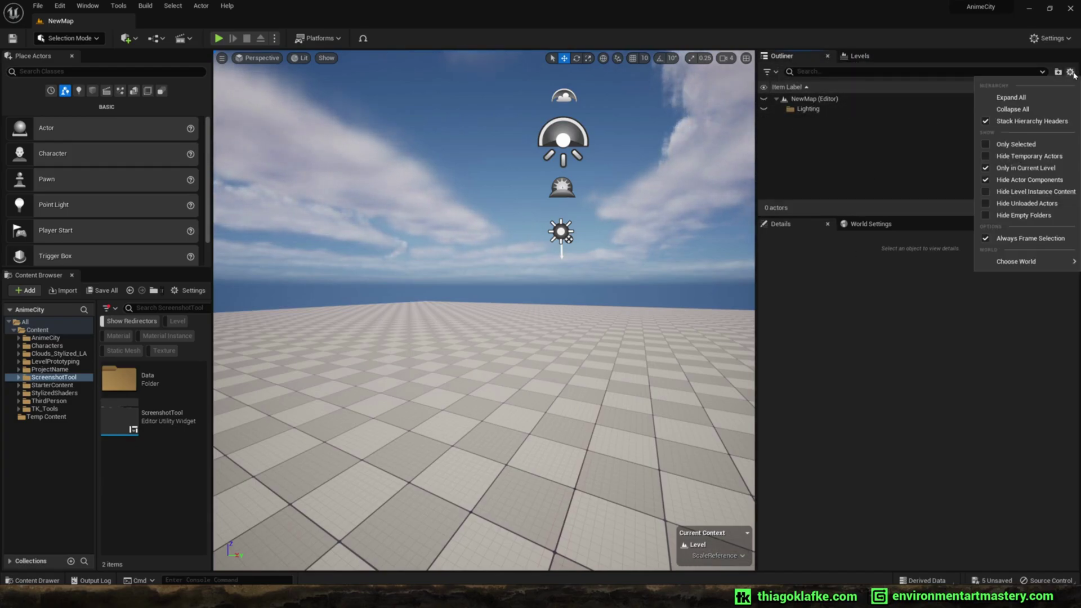
left_click(1009, 170)
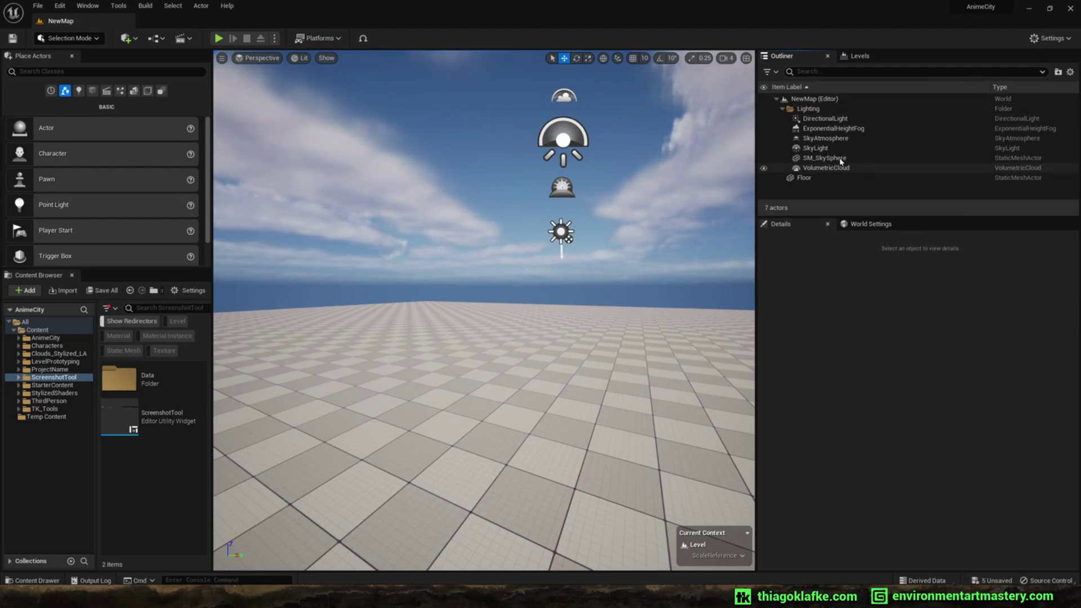
left_click_drag(990, 87, 986, 88)
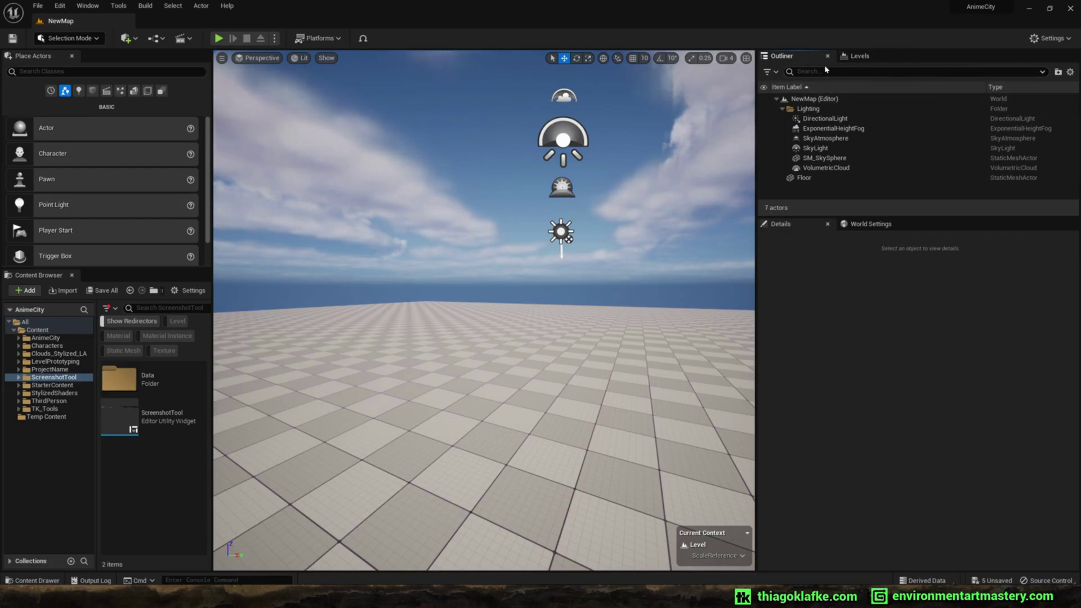
left_click(1071, 73)
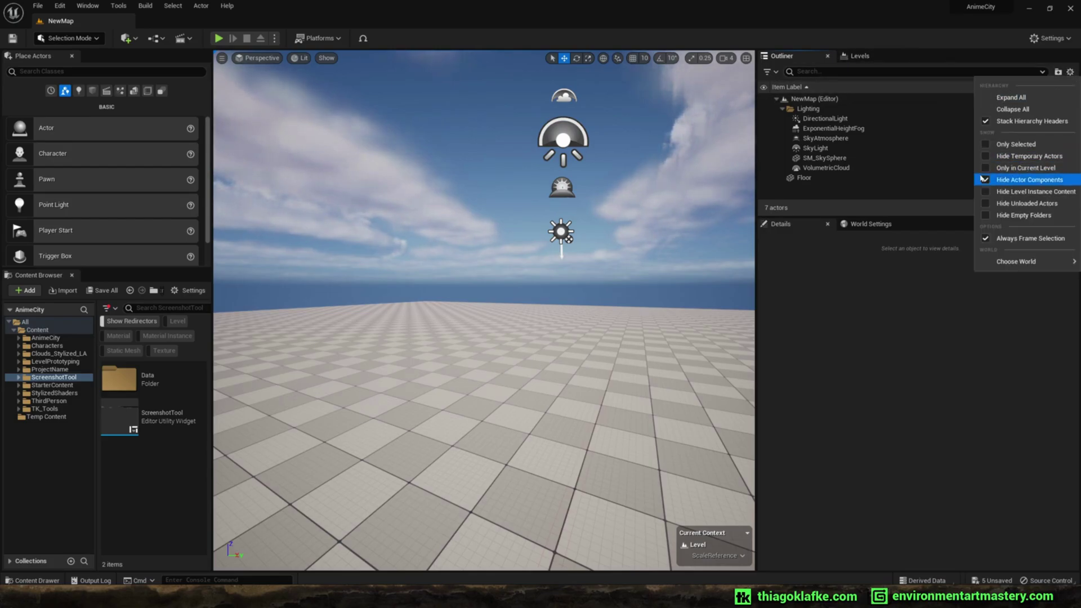
left_click(1030, 169)
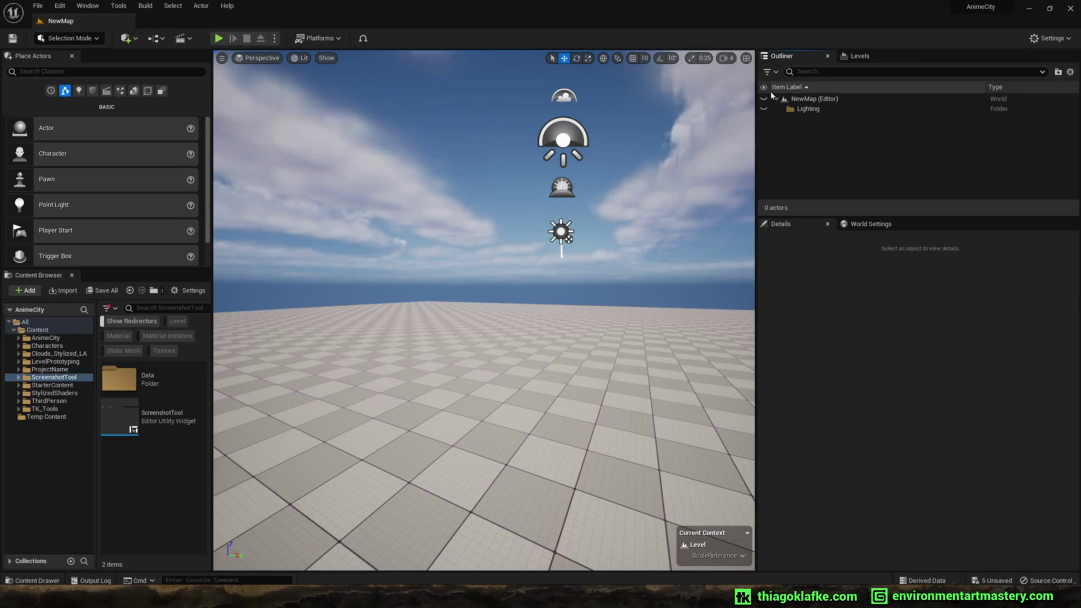
Make the Persistent Level current and move all actors in its Lighting folder to the Lighting sublevel.
left_click(860, 56)
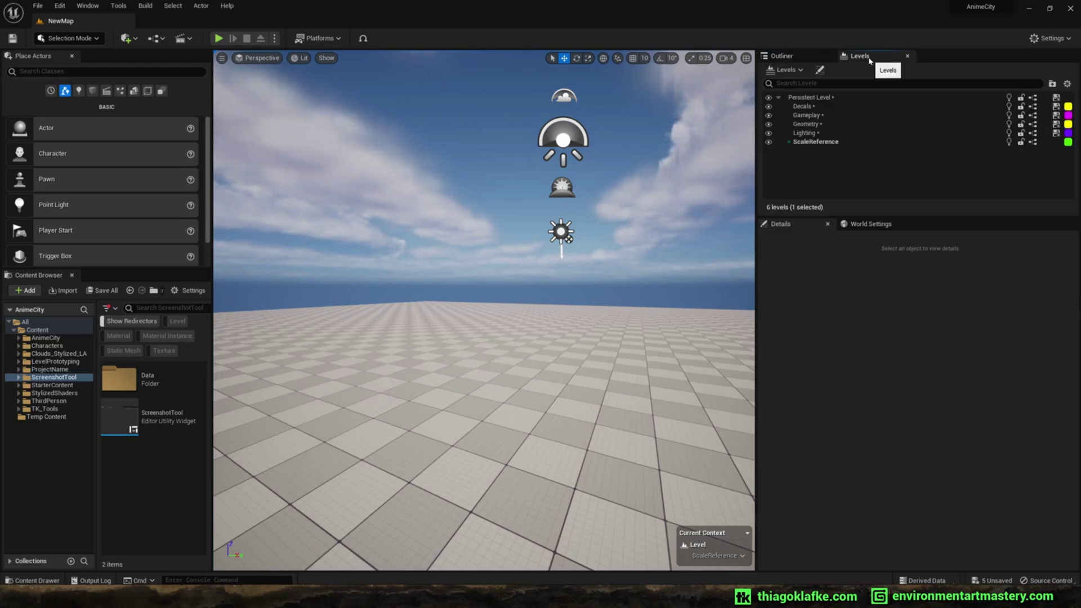
double_click(853, 99)
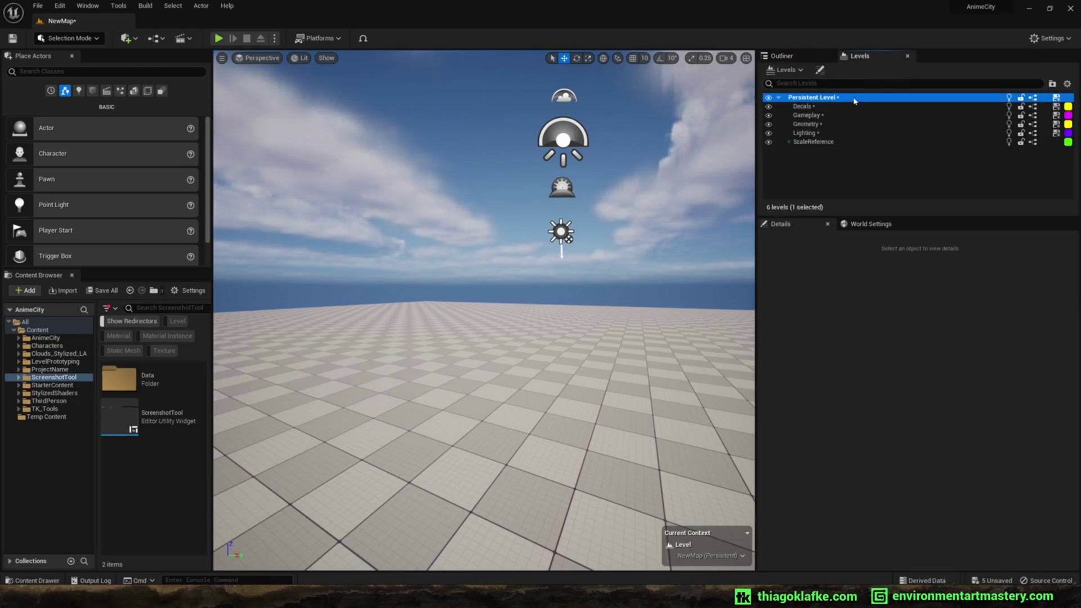
left_click(783, 57)
left_click(826, 168)
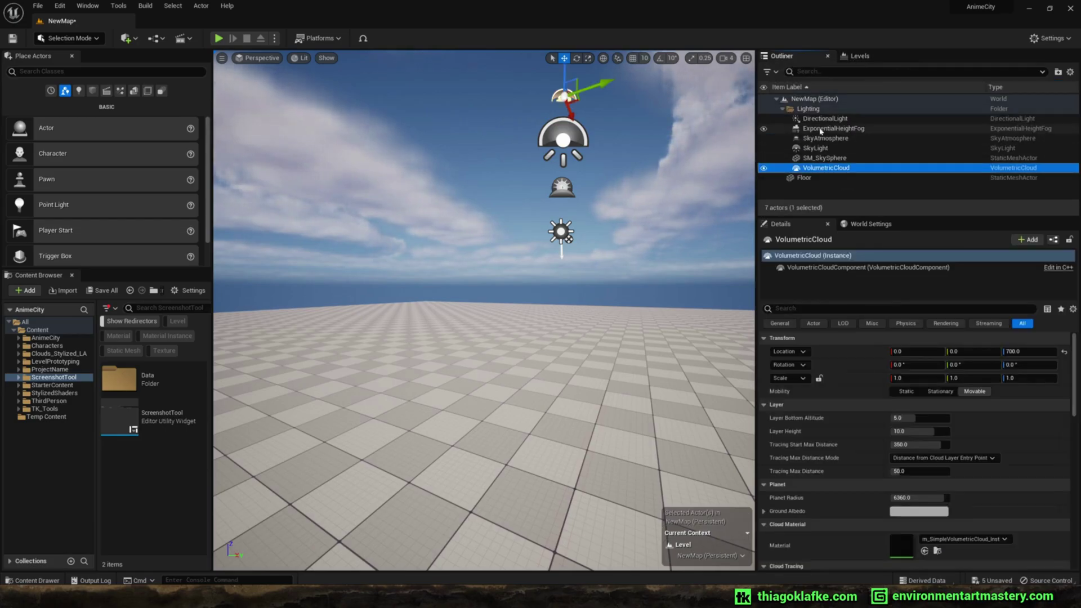
double_click(810, 112)
left_click(820, 111, "shift")
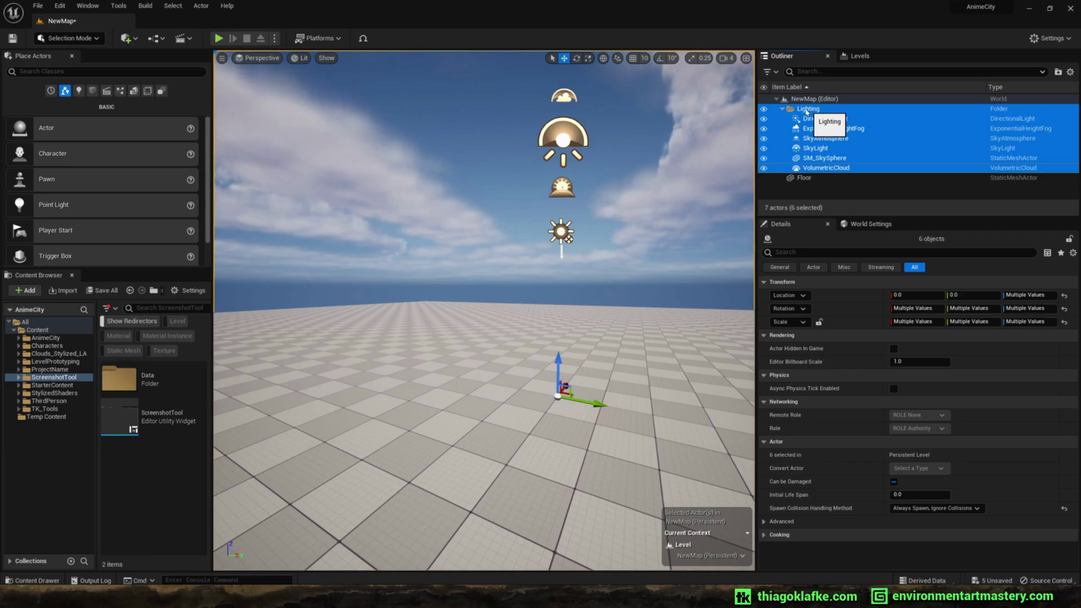
left_click(858, 56)
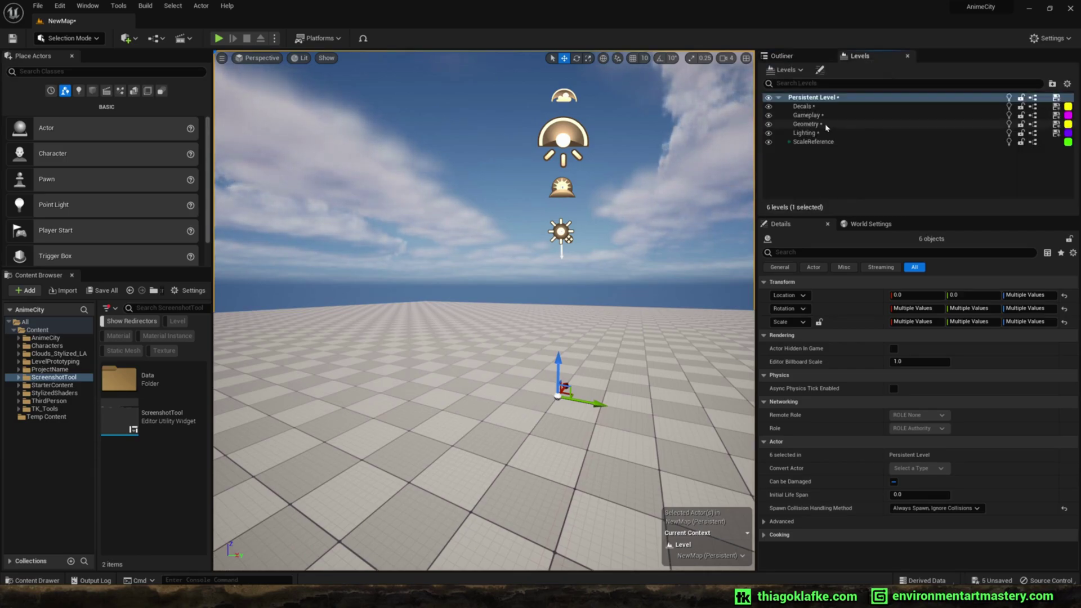
left_click(808, 133)
right_click(808, 136)
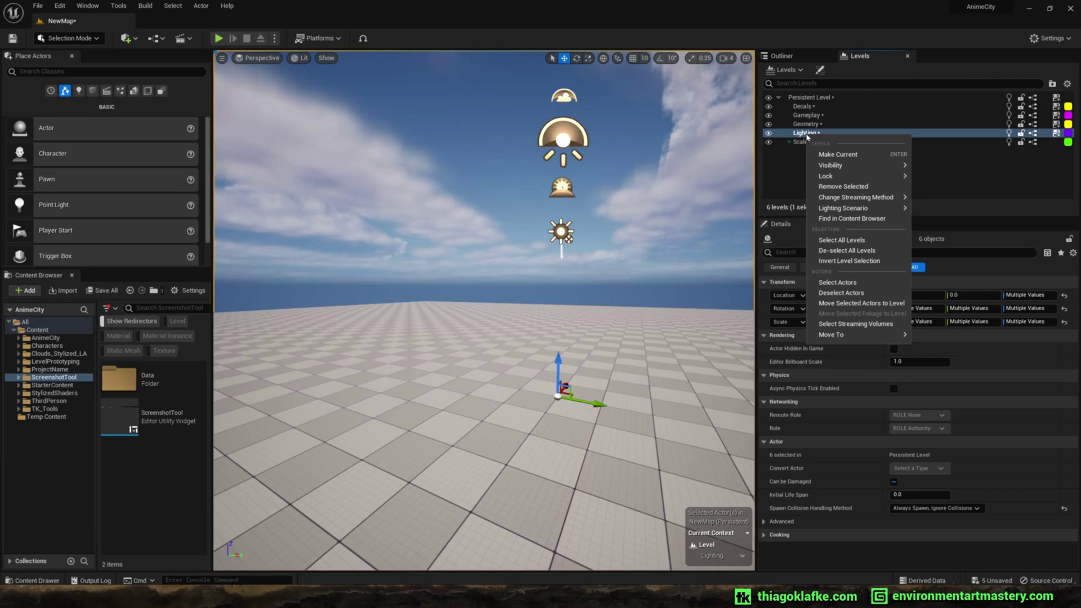
left_click(885, 305)
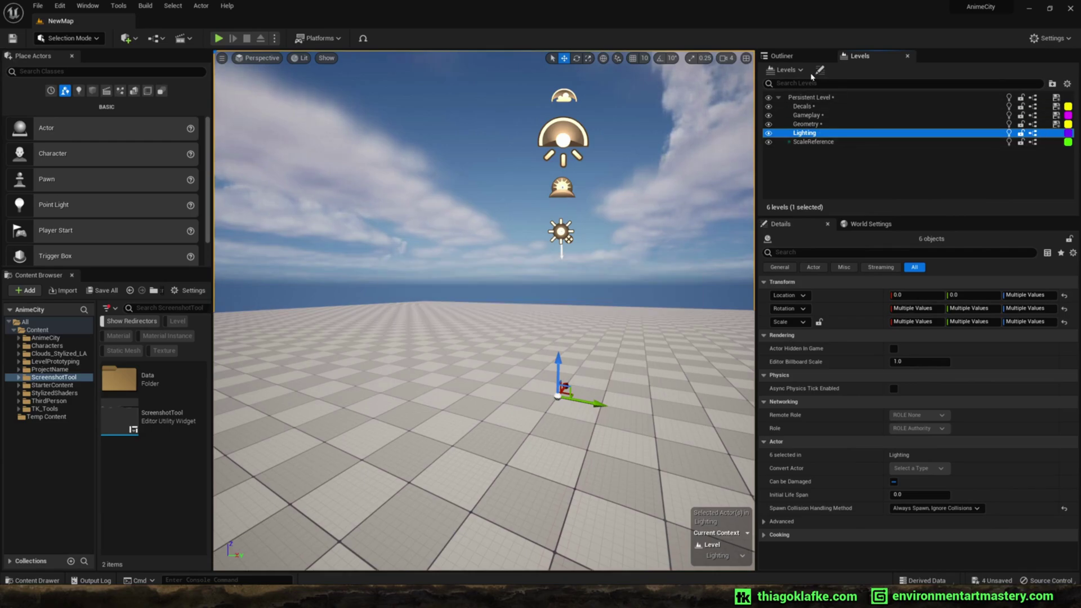
left_click(781, 56)
left_click(783, 109)
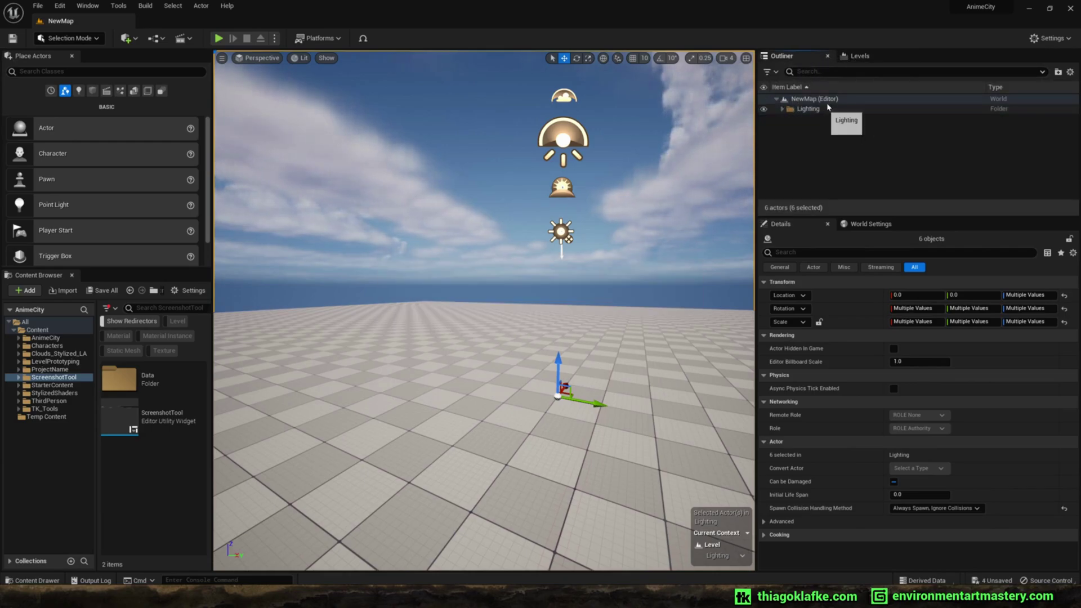
Move the Floor actor from the Persistent Level to the Geometry sublevel, making Geometry the current level.
left_click(857, 56)
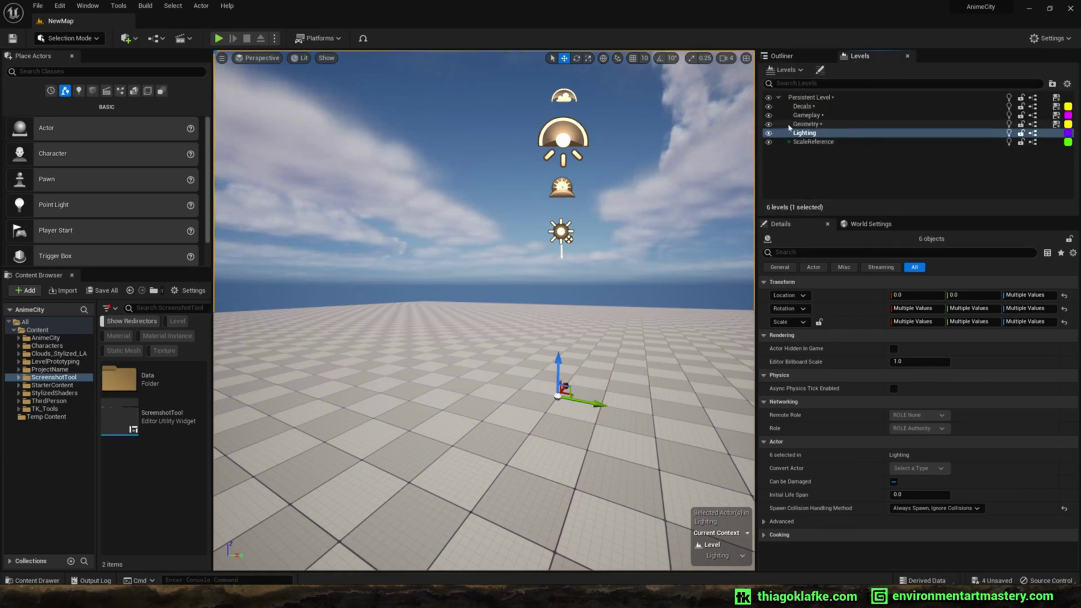
double_click(811, 98)
left_click(788, 57)
left_click(817, 118)
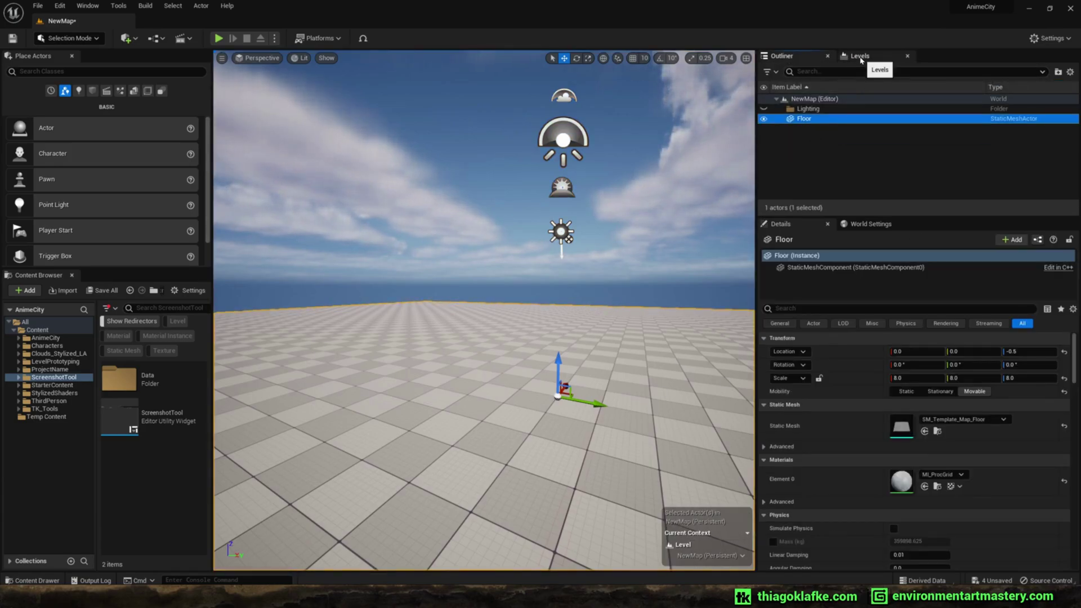
left_click(860, 57)
double_click(806, 124)
right_click(791, 128)
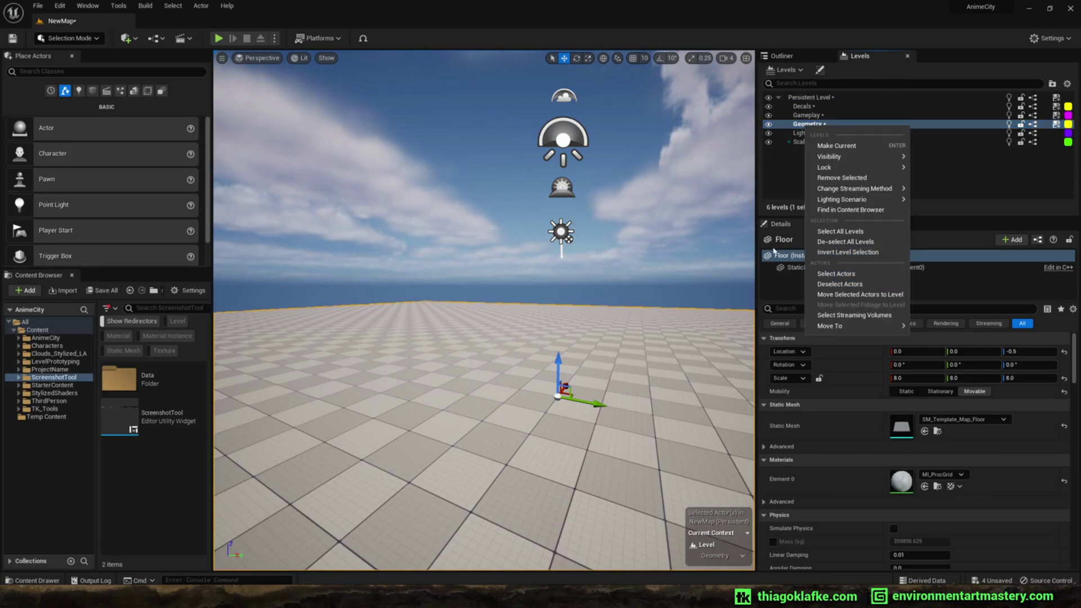
left_click(837, 299)
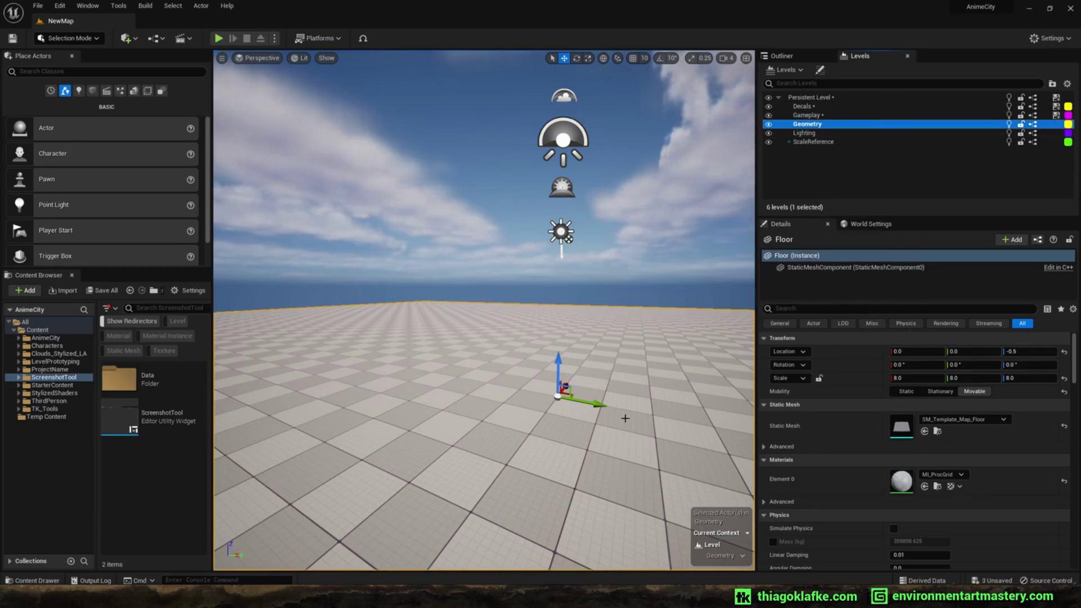
Lock every level except Geometry: Persistent Level, Decals, Gameplay, Lighting and ScaleReference.
right_click_drag(539, 350, 583, 332)
left_click(539, 227)
key("s")
mouse_move(586, 242)
right_mouse_down()
mouse_move(580, 298)
mouse_move(583, 244)
right_mouse_up()
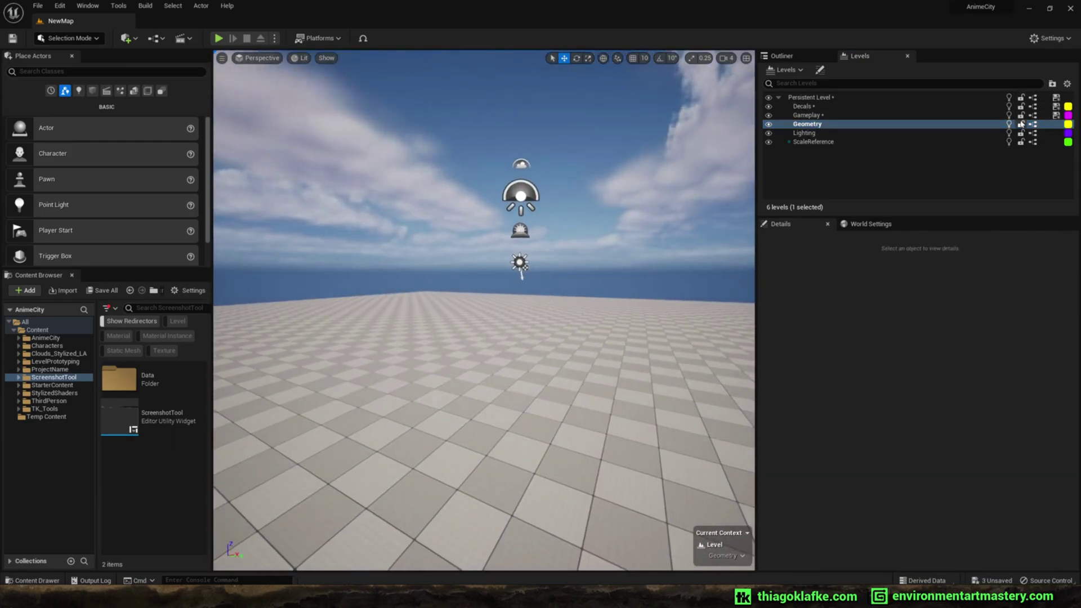
left_click(1021, 98)
left_click(1021, 106)
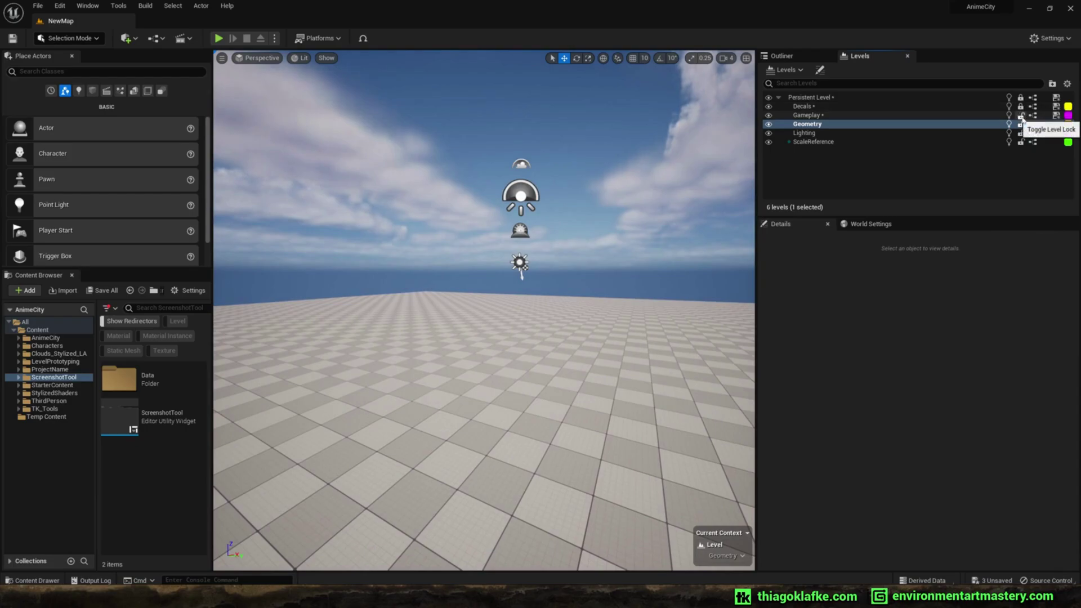
left_click(1021, 115)
left_click(1021, 133)
left_click(1021, 142)
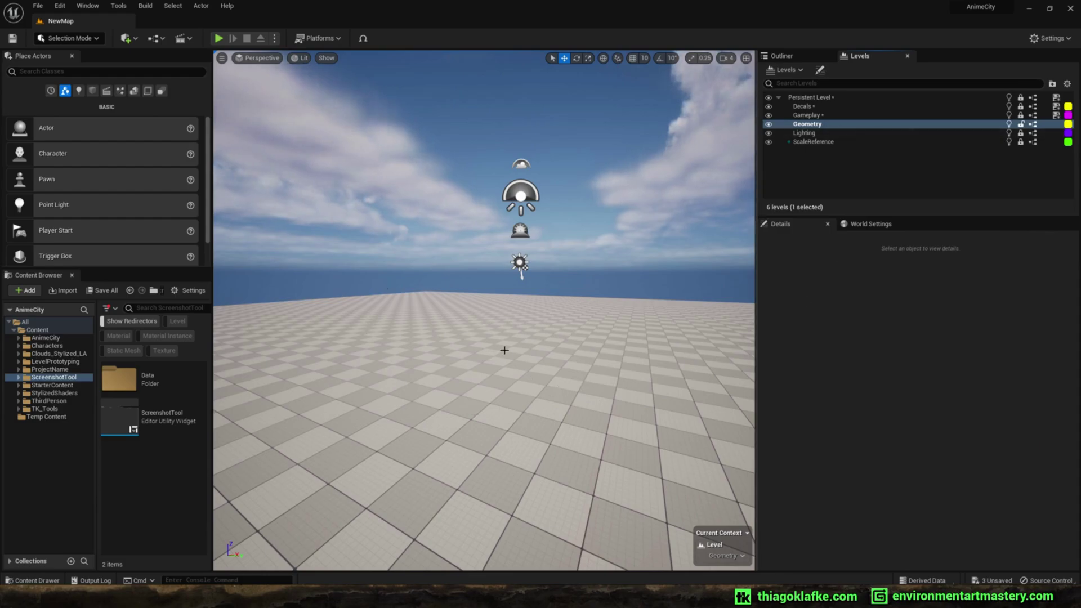
Place the TK_Blockout_Cube_4x4 mesh from the Blockout_Kit Mesh folder on the floor and shift it slightly.
right_click_drag(508, 308, 415, 230)
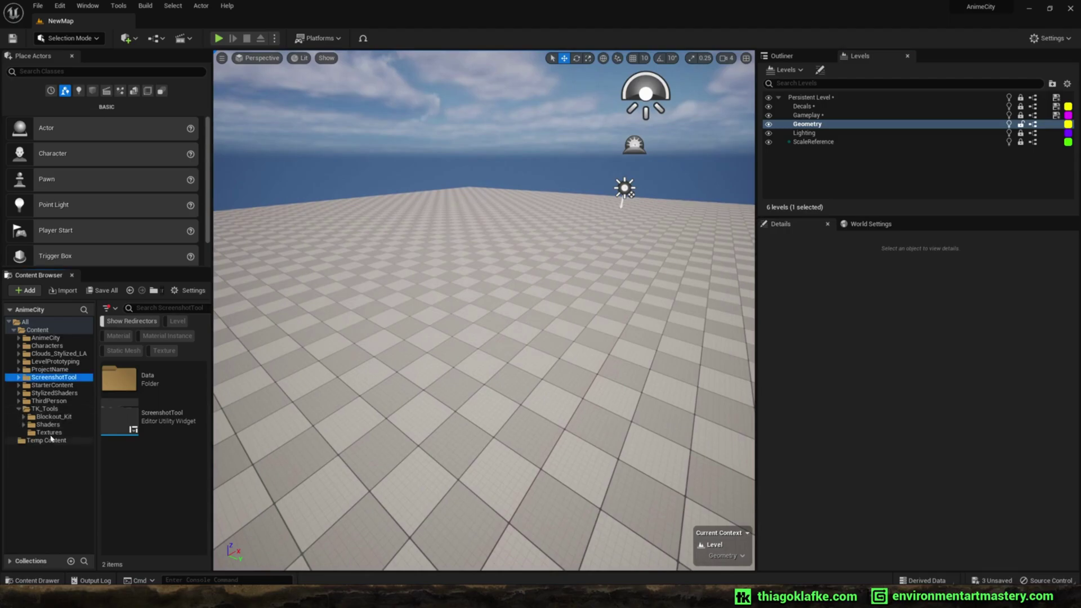
left_click(48, 432)
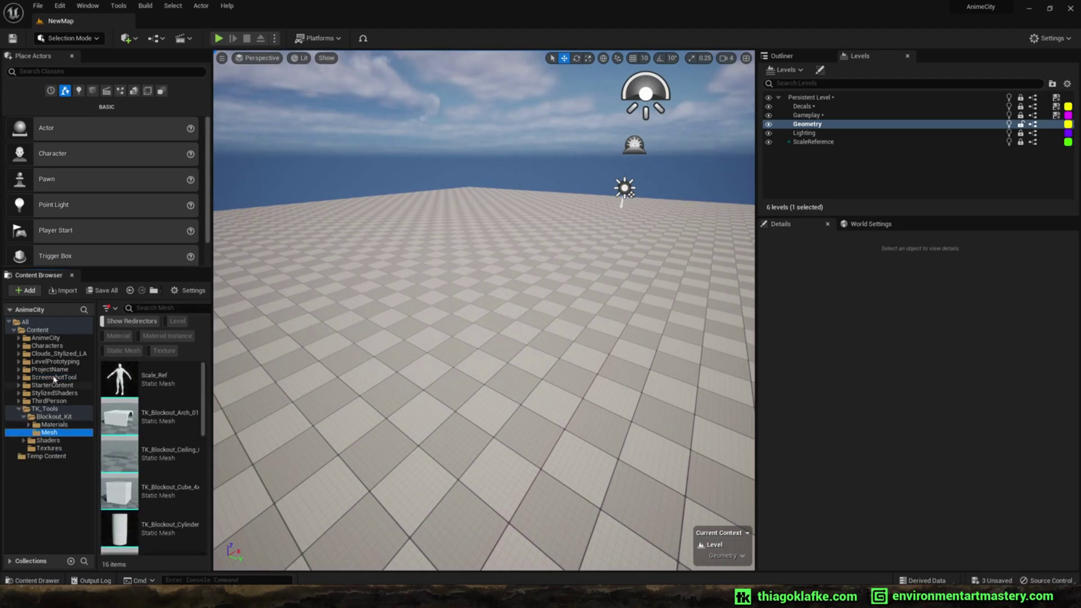
left_click_drag(110, 488, 363, 244)
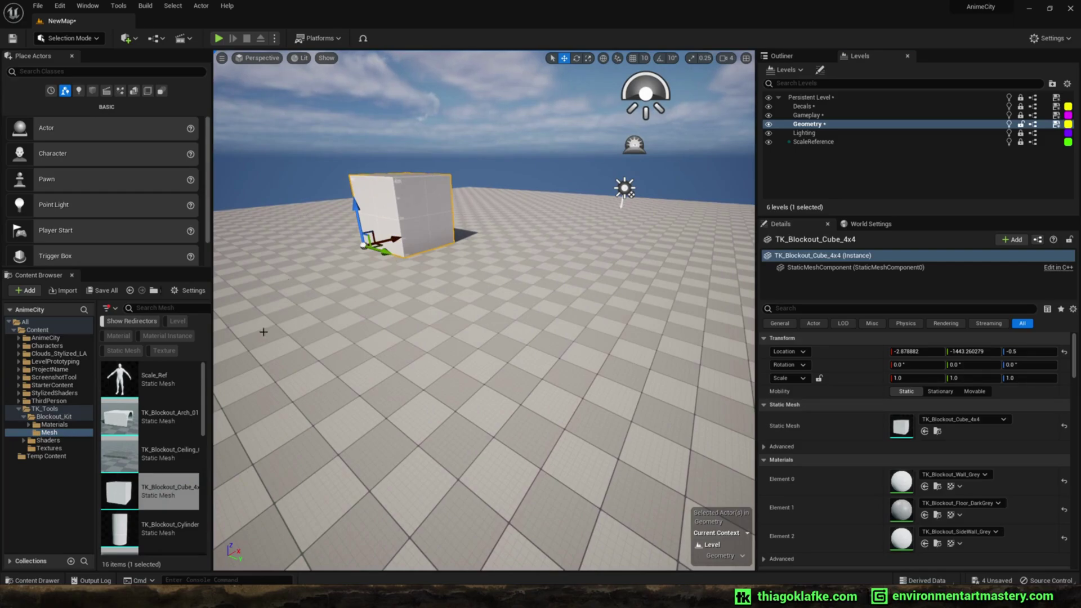
left_click_drag(384, 254, 376, 251)
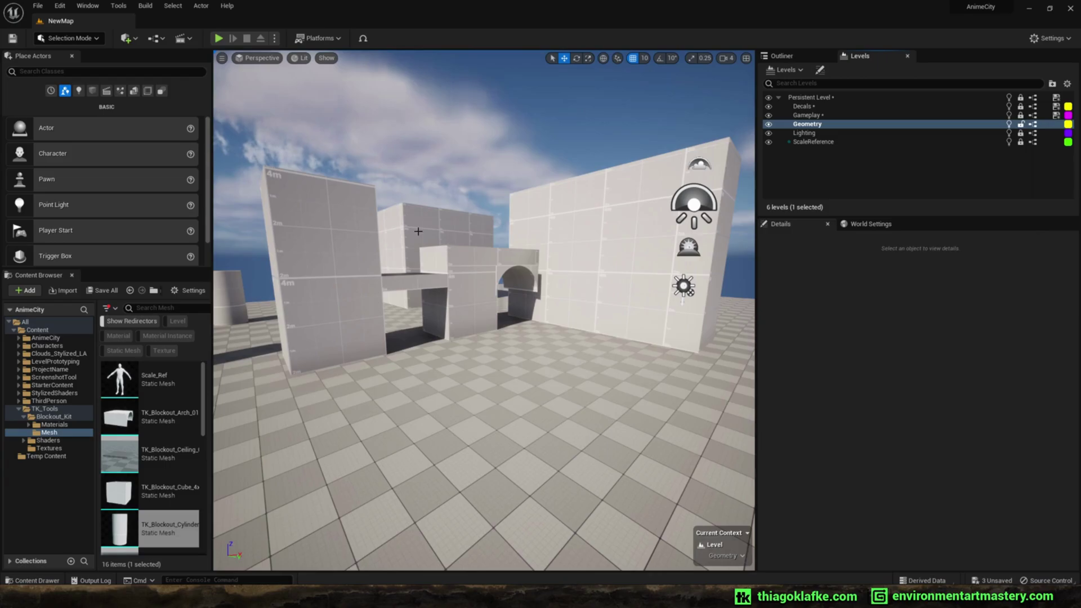
Playtest the level by running and jumping around the blockout shapes, and stop the play session.
mouse_move(418, 232)
right_mouse_down()
mouse_move(377, 232)
mouse_move(453, 231)
mouse_move(405, 228)
right_mouse_up()
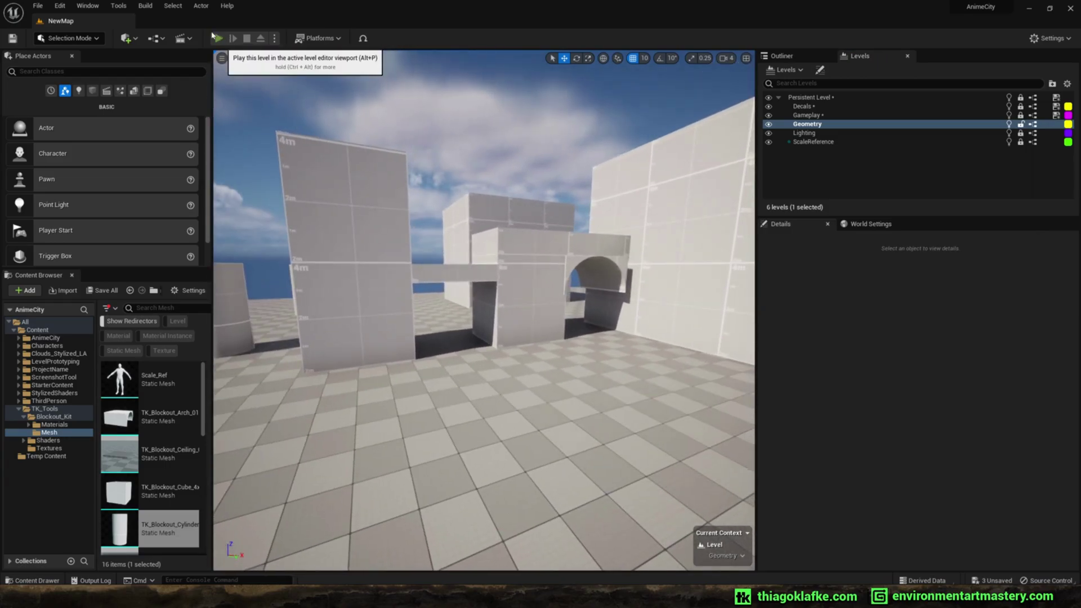
left_click(217, 38)
key("w")
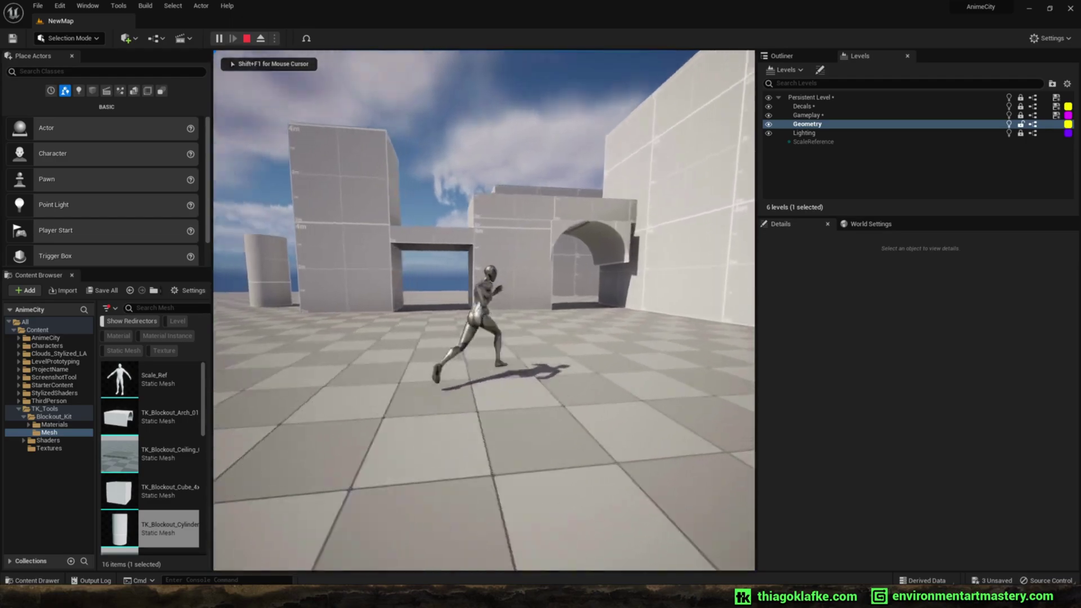
key("space")
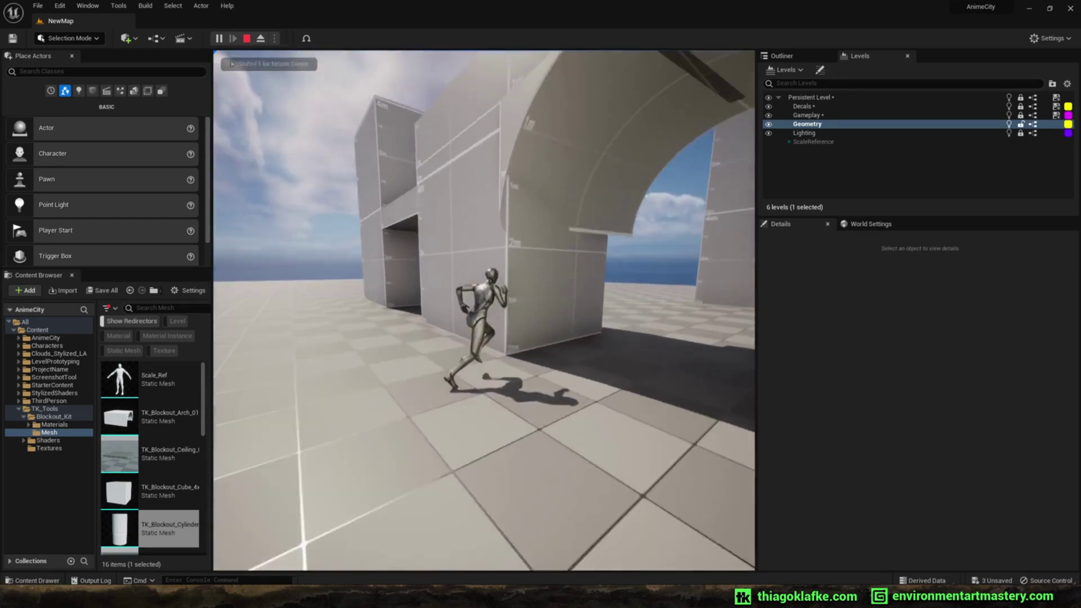
key("s")
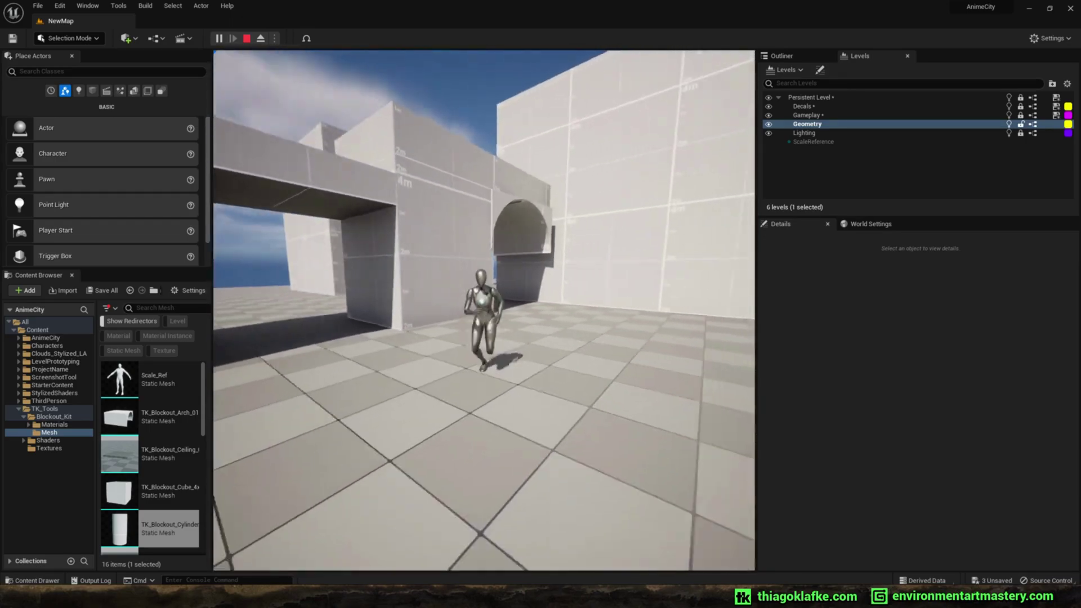
key("Escape")
Show the actors of the current Geometry sublevel in the Outliner.
right_click_drag(505, 235, 408, 234)
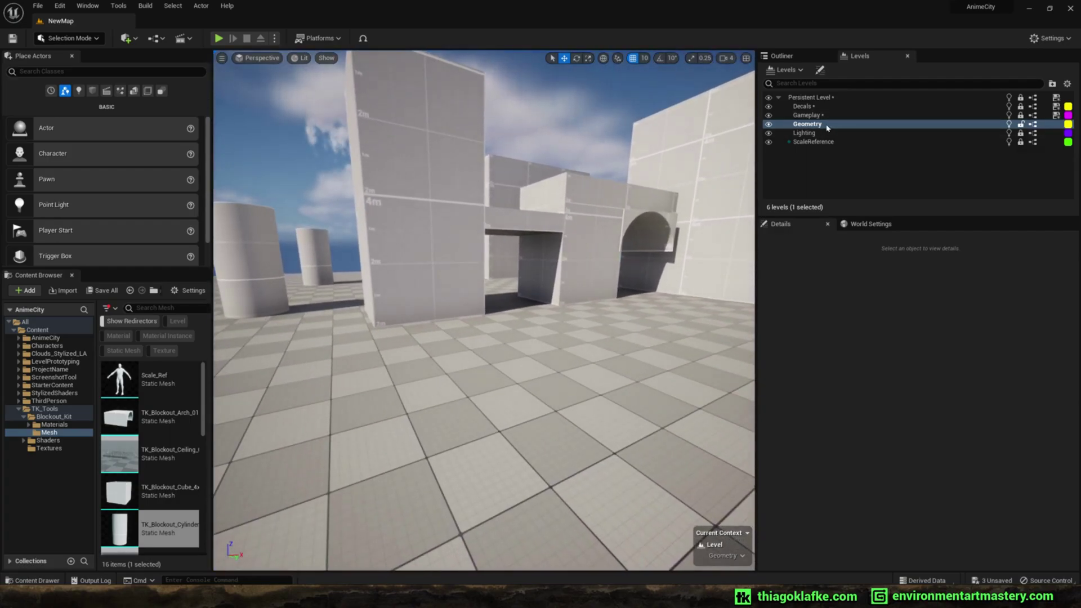
left_click(786, 55)
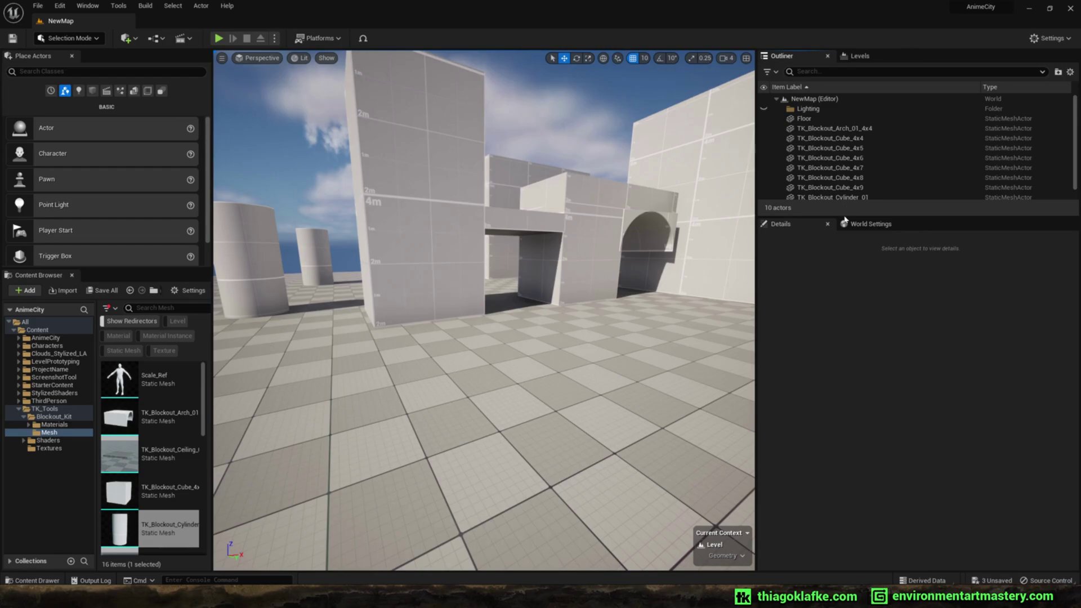
Enlarge the Outliner area, then unlock the Lighting sublevel and make it the current level.
left_click_drag(843, 220, 845, 332)
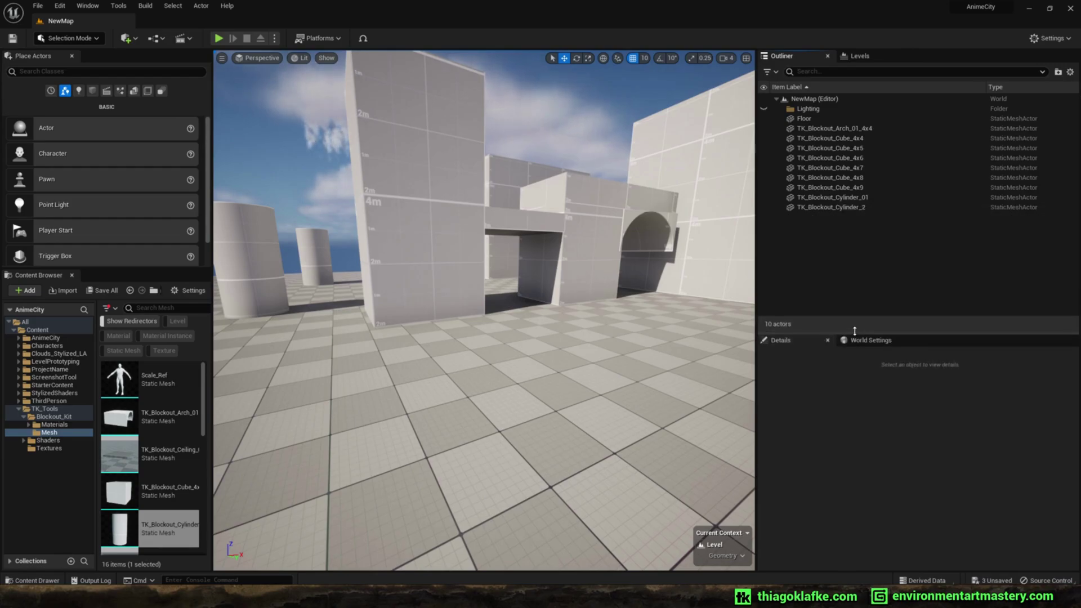
left_click(860, 55)
double_click(811, 134)
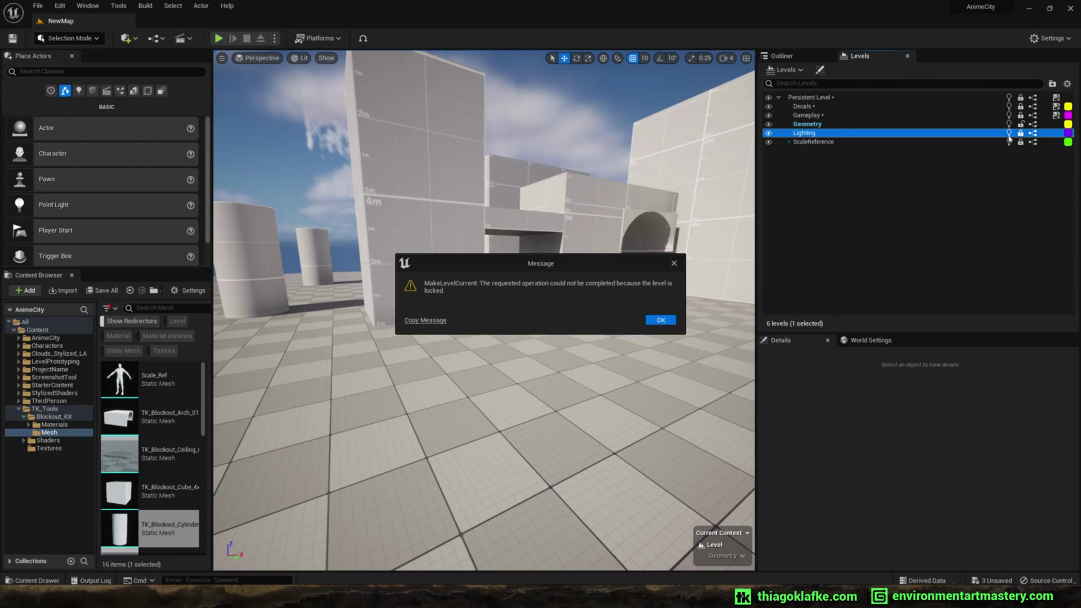
left_click(673, 320)
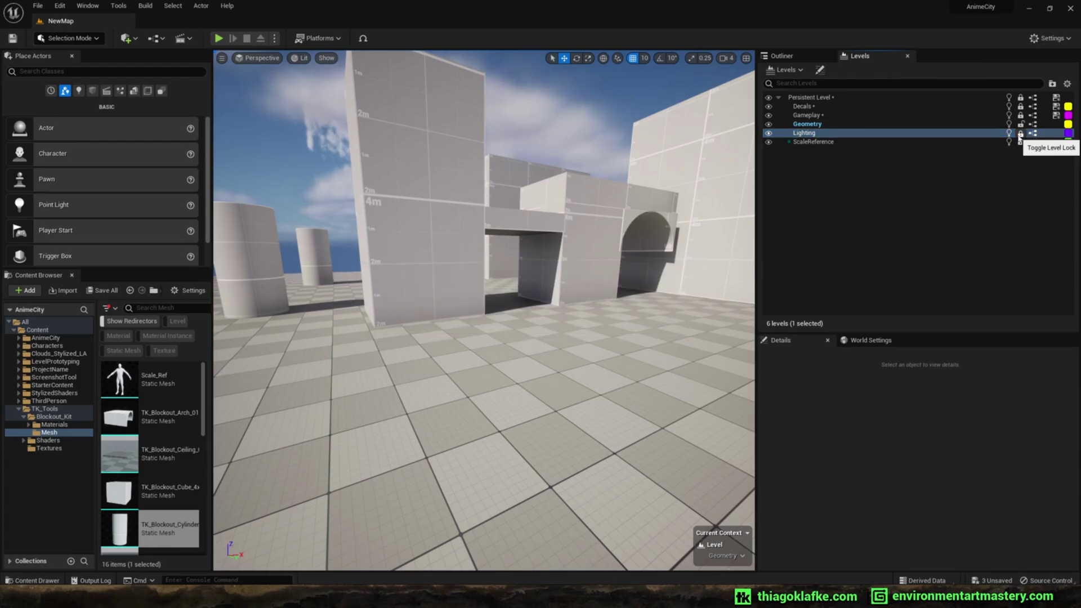
double_click(853, 135)
Expand the Lighting folder in the Outliner to view its actors, and lock the Geometry sublevel.
left_click(788, 59)
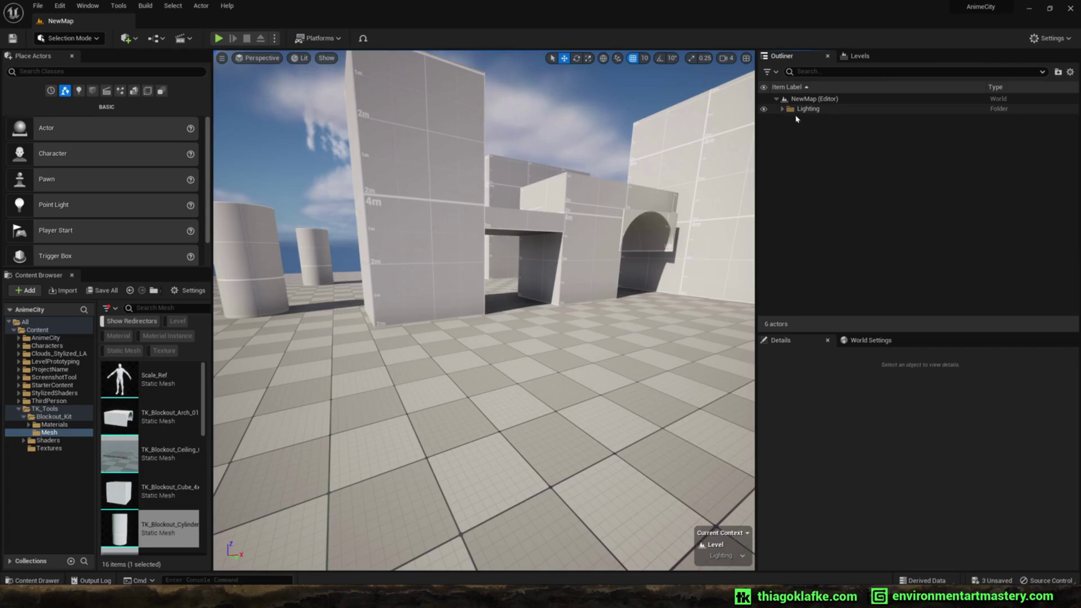
left_click(783, 108)
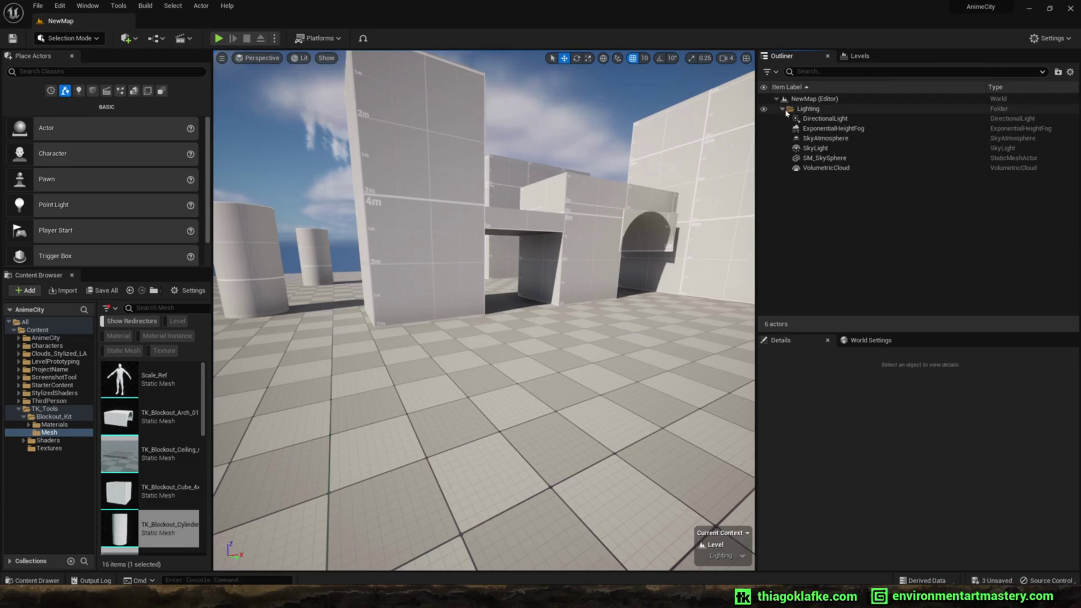
left_click(853, 58)
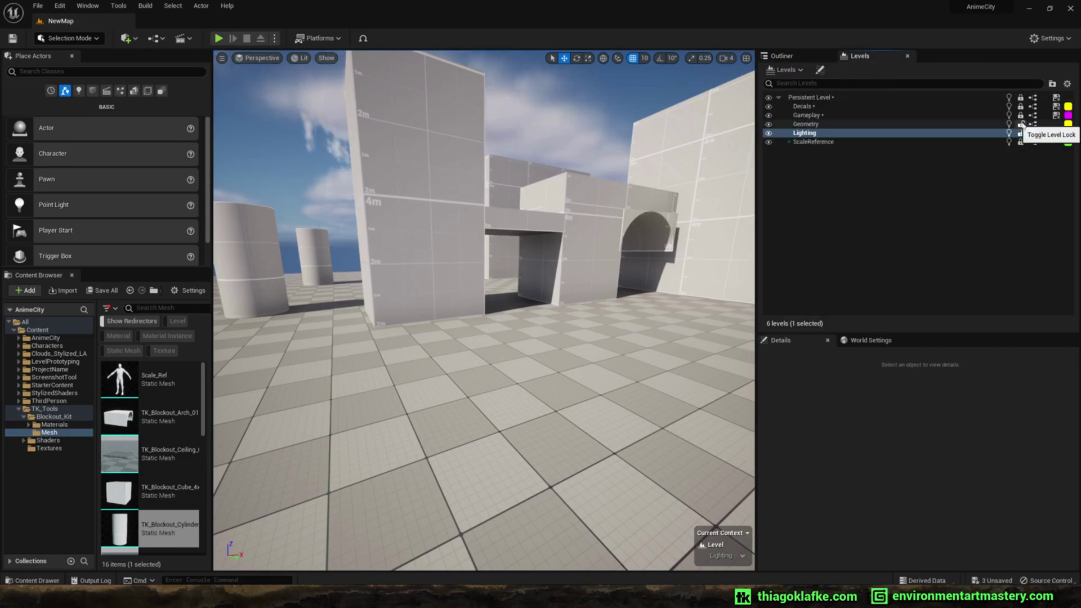
Examine the Lighting sublevel's actors beside the blockout by selecting them one by one, including VolumetricCloud and DirectionalLight, and clear the selection.
mouse_move(401, 246)
right_mouse_down()
mouse_move(315, 186)
mouse_move(495, 177)
mouse_move(560, 233)
mouse_move(401, 245)
right_mouse_up()
right_click_drag(502, 302, 502, 302)
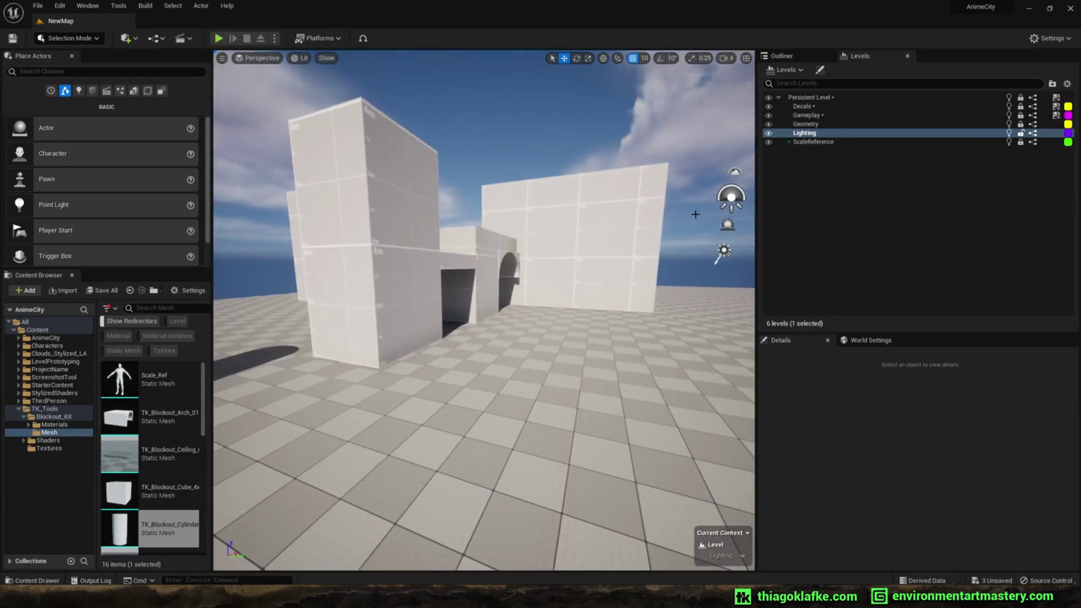
left_click(731, 197)
left_click(725, 252)
left_click(736, 171)
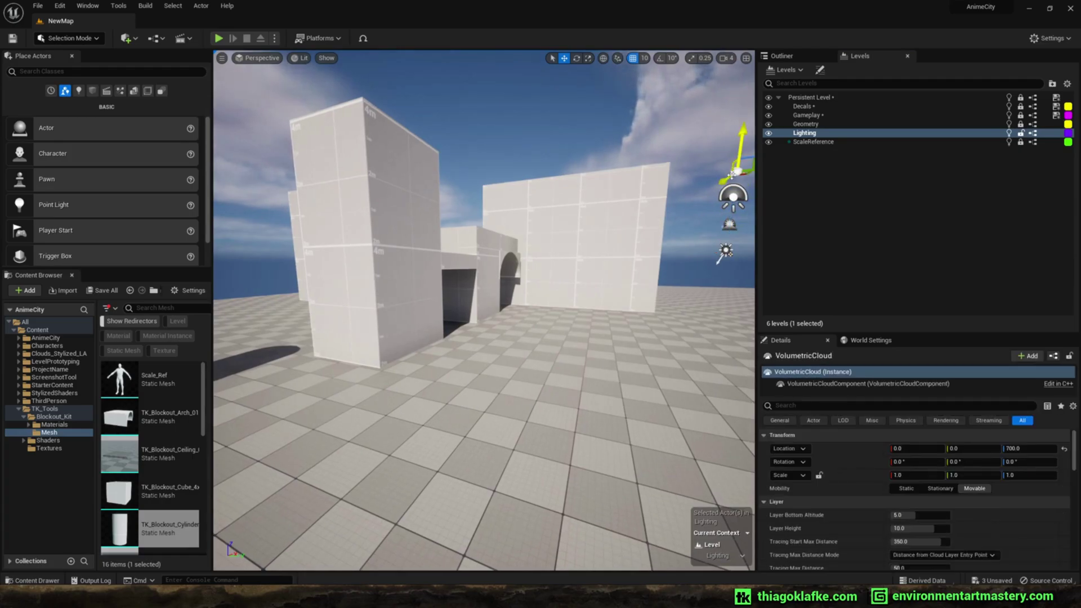
left_click(733, 196)
left_click(730, 224)
left_click(725, 248)
right_click_drag(572, 171, 572, 171)
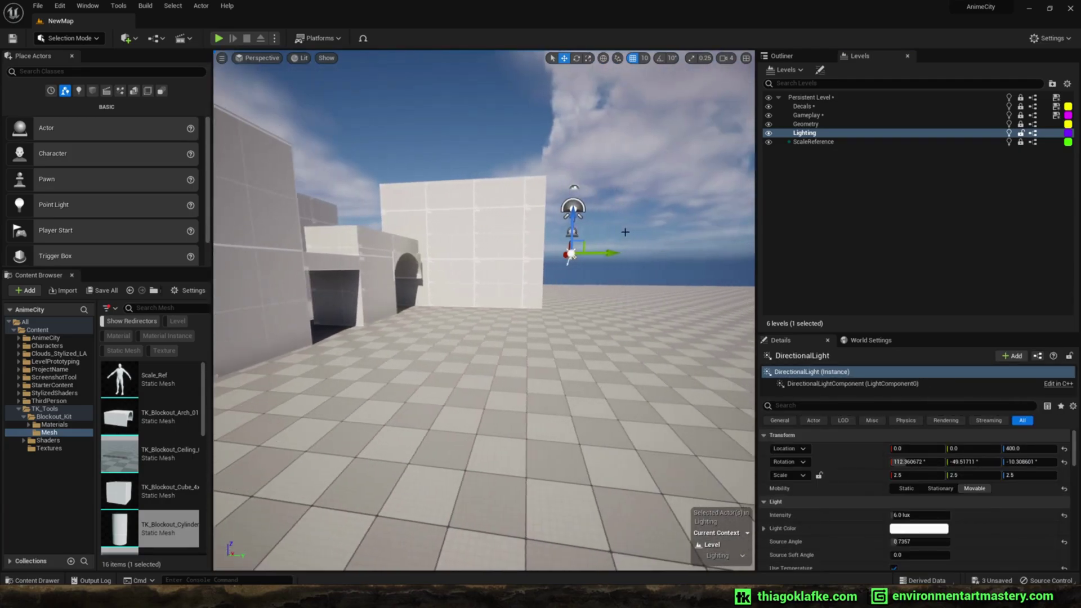
left_click(573, 171)
right_click_drag(473, 272, 473, 273)
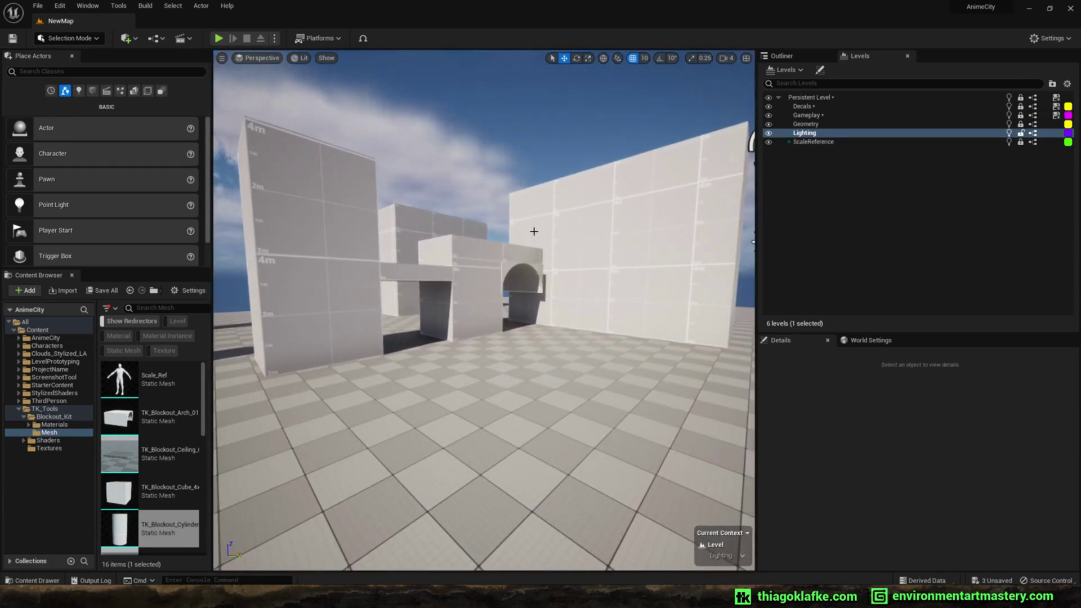
right_click_drag(534, 231, 534, 230)
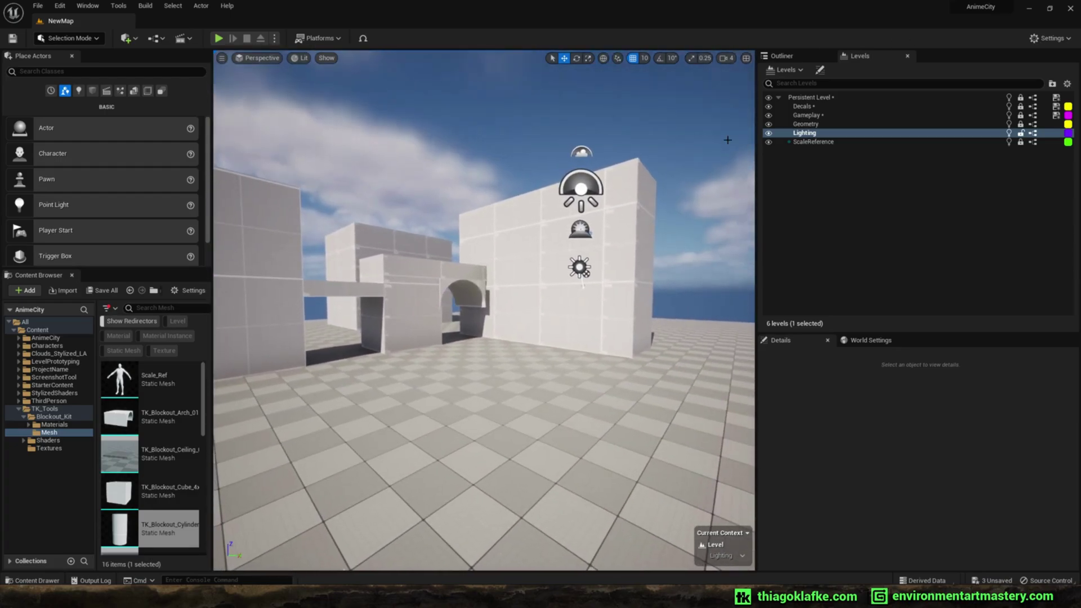
Unlock the ScaleReference sublevel and make it the current level.
double_click(814, 142)
left_click(665, 317)
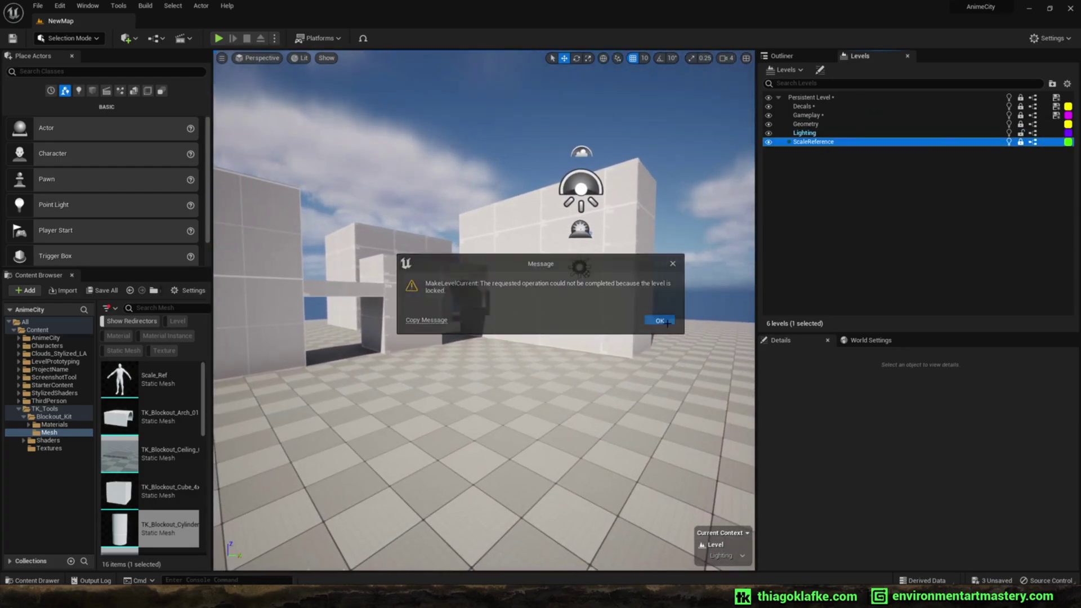
double_click(837, 143)
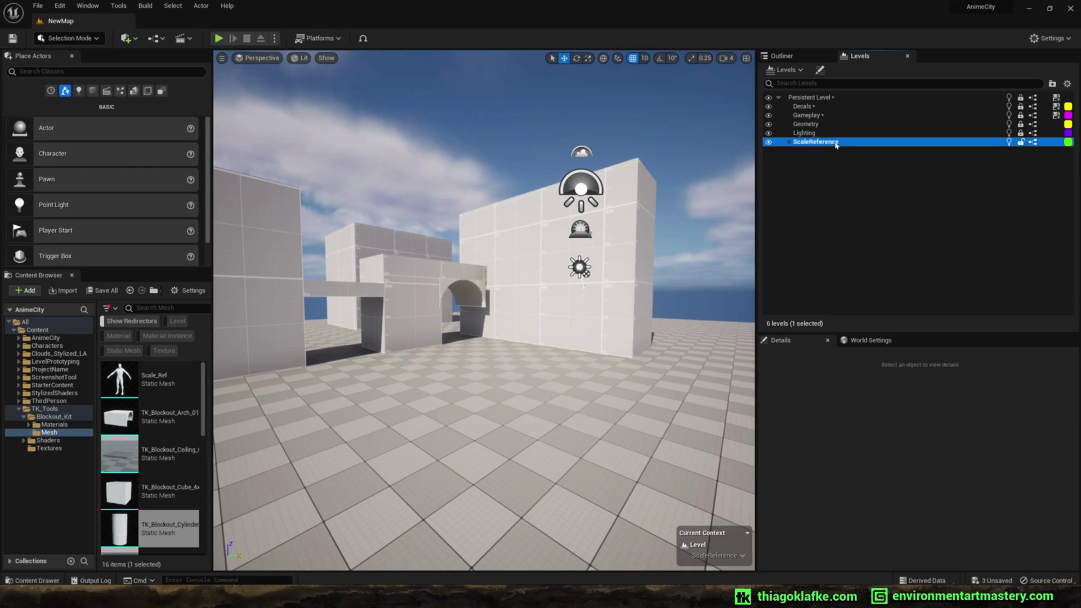
Place Scale_Ref human figures from the Blockout_Kit Mesh folder on the floor around the blockout.
left_click_drag(441, 270, 434, 253)
left_click_drag(153, 380, 610, 374)
key("e")
key("w")
key("e")
key("w")
right_click_drag(610, 374, 549, 380)
left_click_drag(158, 380, 329, 364)
key("e")
key("w")
right_click_drag(328, 364, 282, 336)
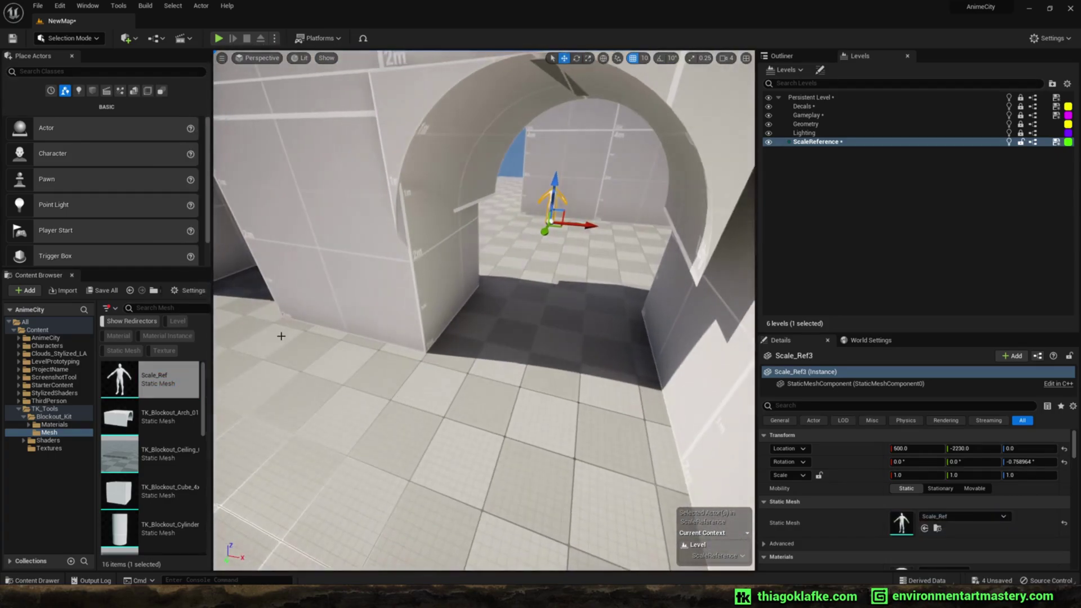
Place a Scale_Ref figure beside the arch opening, turned about -80° around Z, and add another on the floor nearby.
left_click_drag(120, 378, 449, 357)
key("e")
left_click_drag(463, 396, 440, 338)
key("w")
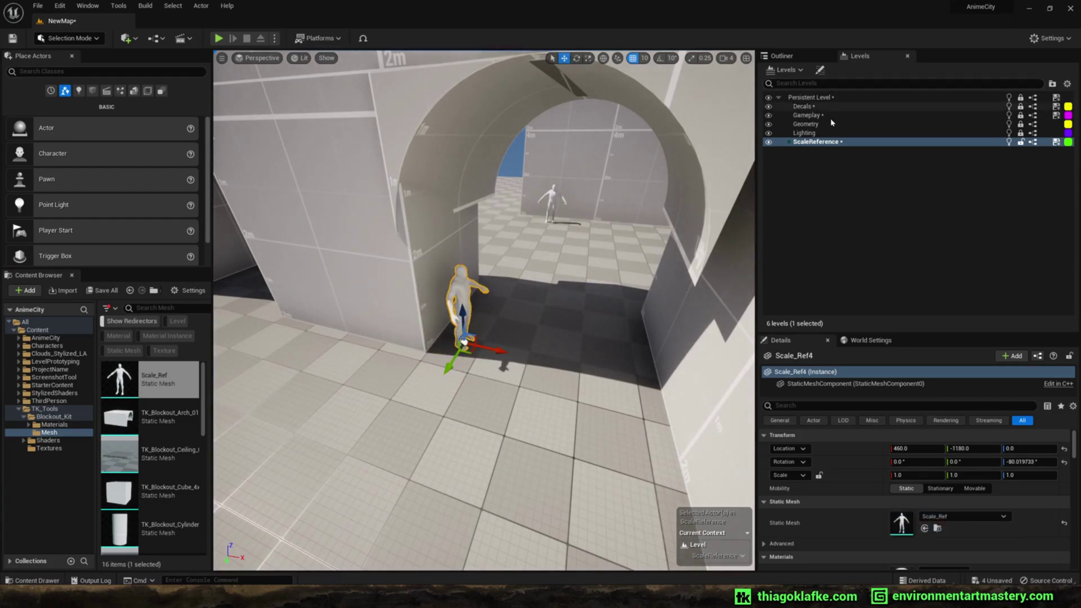
left_click_drag(149, 387, 299, 374)
right_click_drag(315, 369, 434, 333)
key("Escape")
Save the ScaleReference sublevel and all other modified content: Decals, Gameplay and NewMap.
key("ctrl+s")
left_click(812, 144)
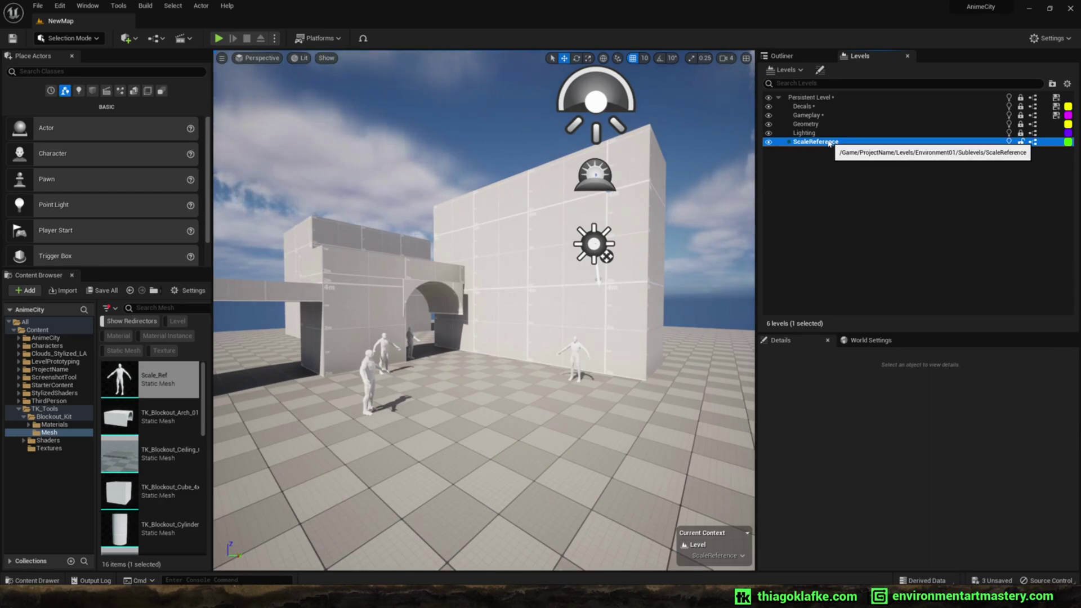
left_click(102, 291)
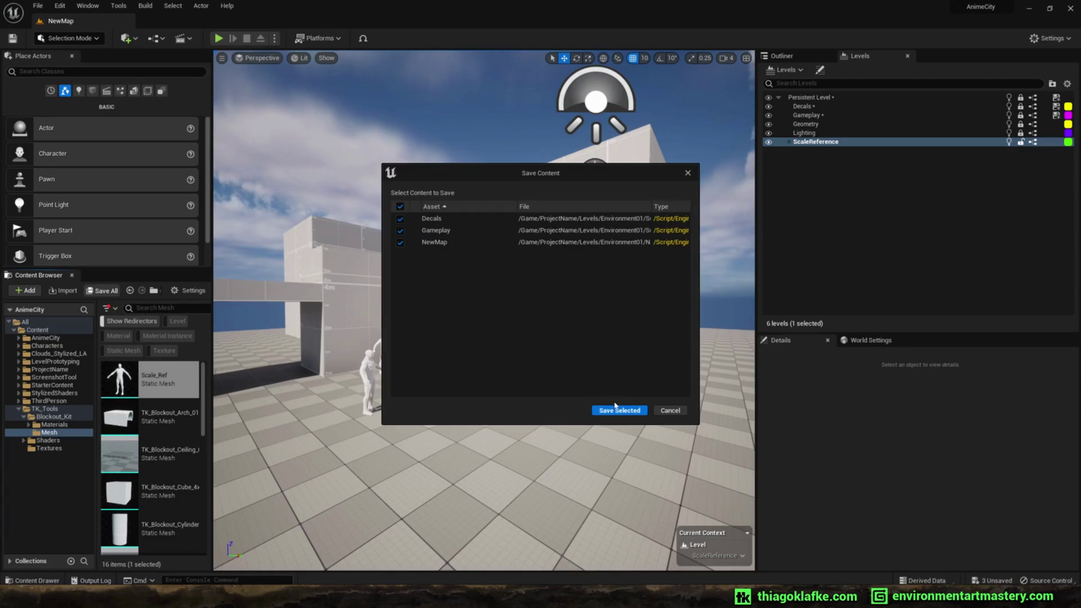
left_click(617, 410)
Playtest the level by running the character around in front of the arch, and stop the session.
left_click(218, 38)
key("w")
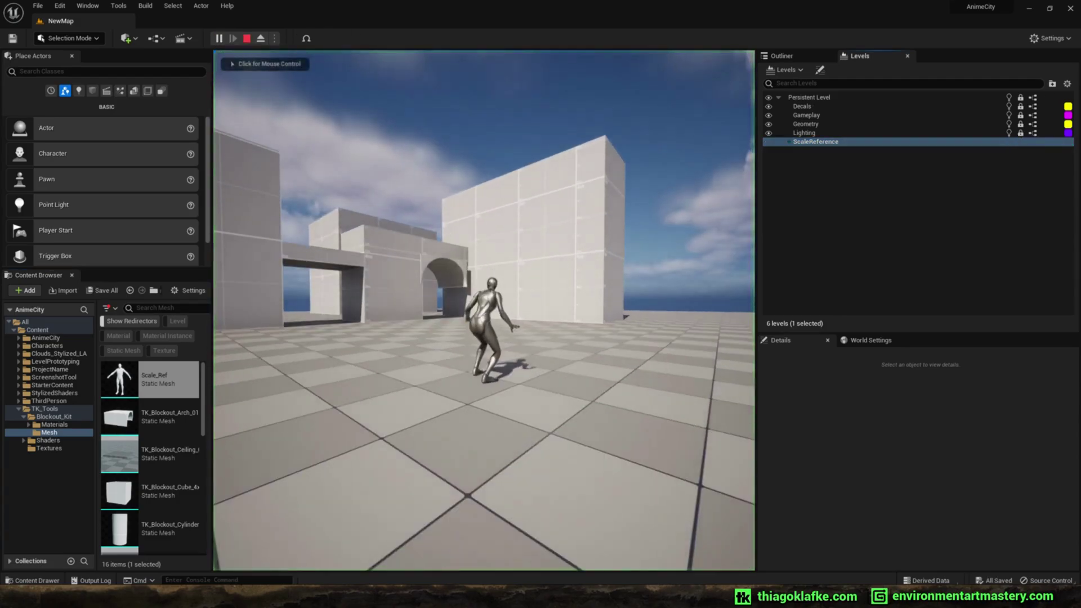
key("a")
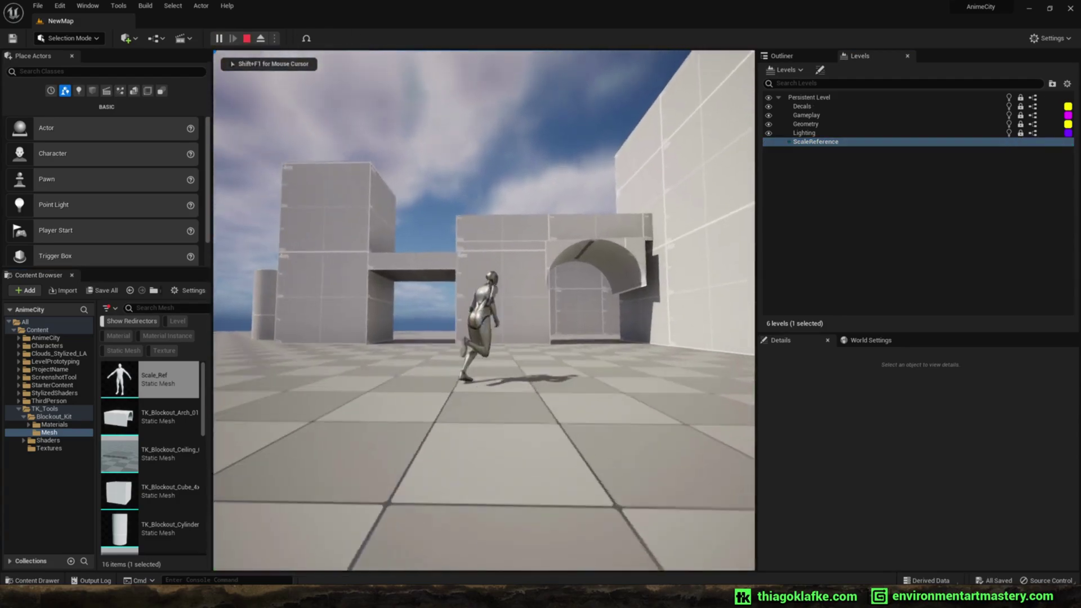
key("d")
key("a")
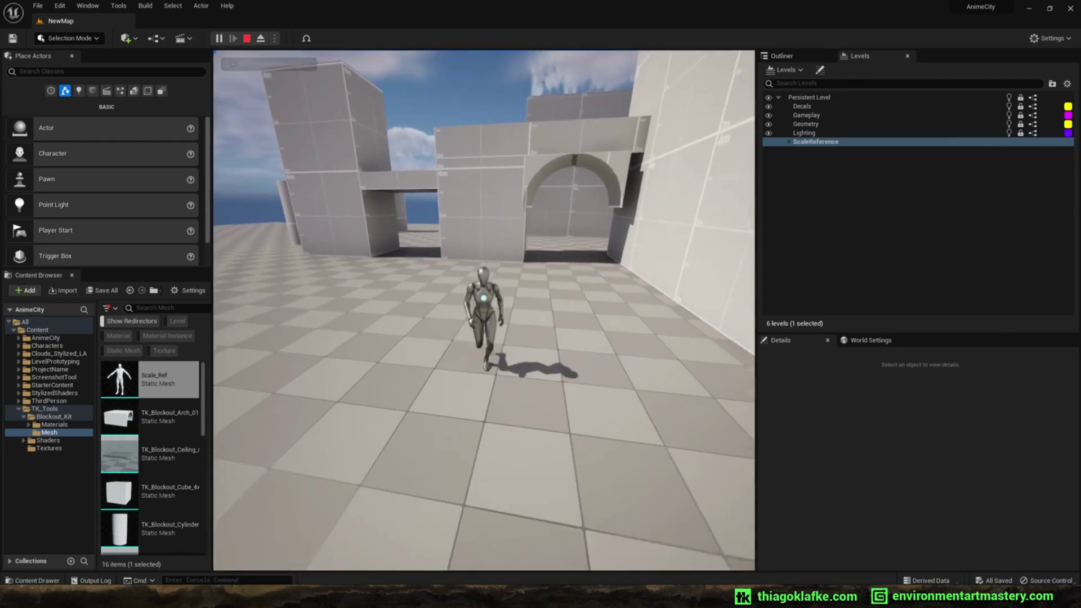
key("Escape")
Unlock the Gameplay sublevel and make it the current level.
key("s")
right_click_drag(497, 222, 572, 205)
double_click(850, 115)
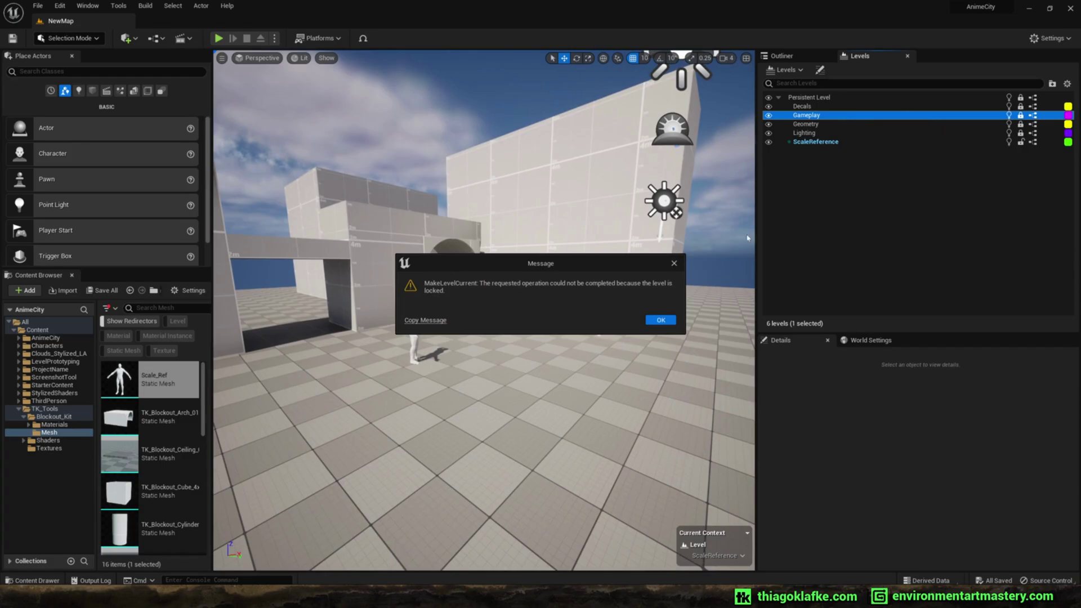
left_click(660, 320)
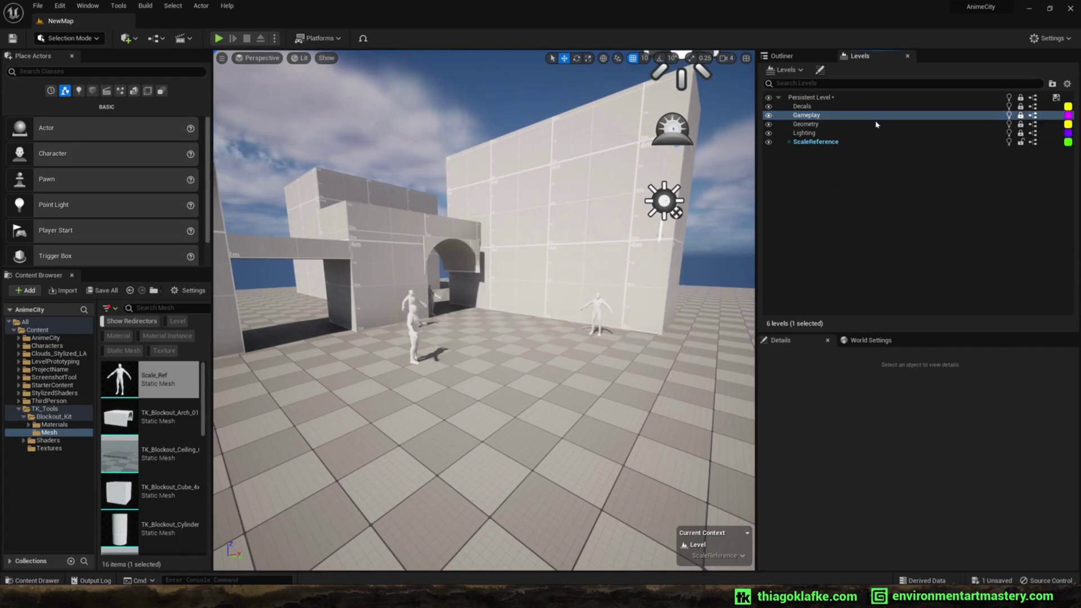
left_click(853, 123)
double_click(839, 115)
left_click(660, 320)
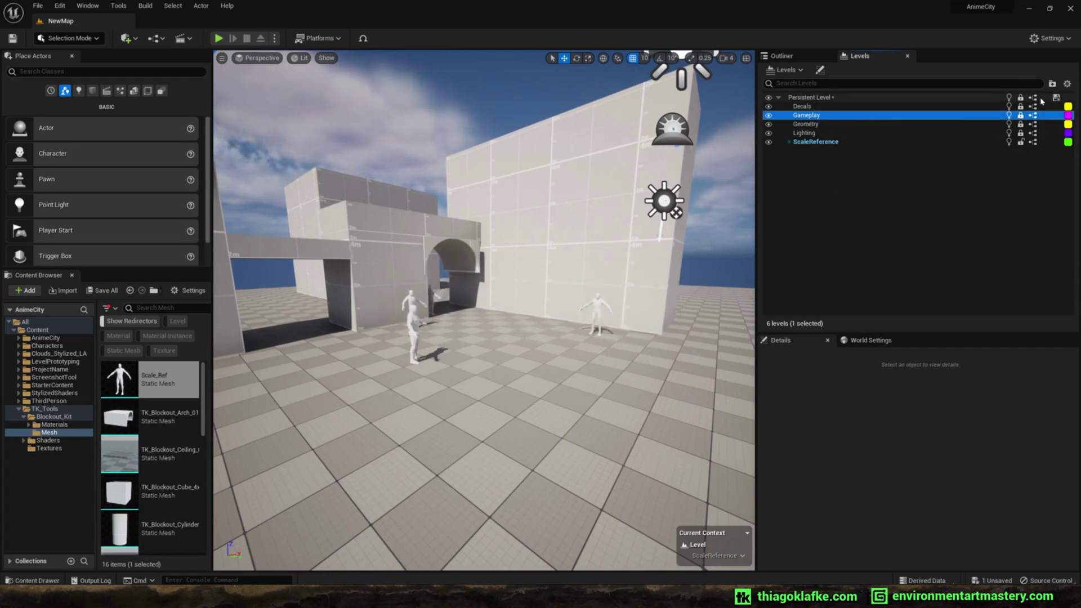
left_click(1020, 115)
double_click(941, 115)
Check the Outliner for actors in Gameplay and, after unlocking it and making it current, in the Persistent Level.
left_click(786, 57)
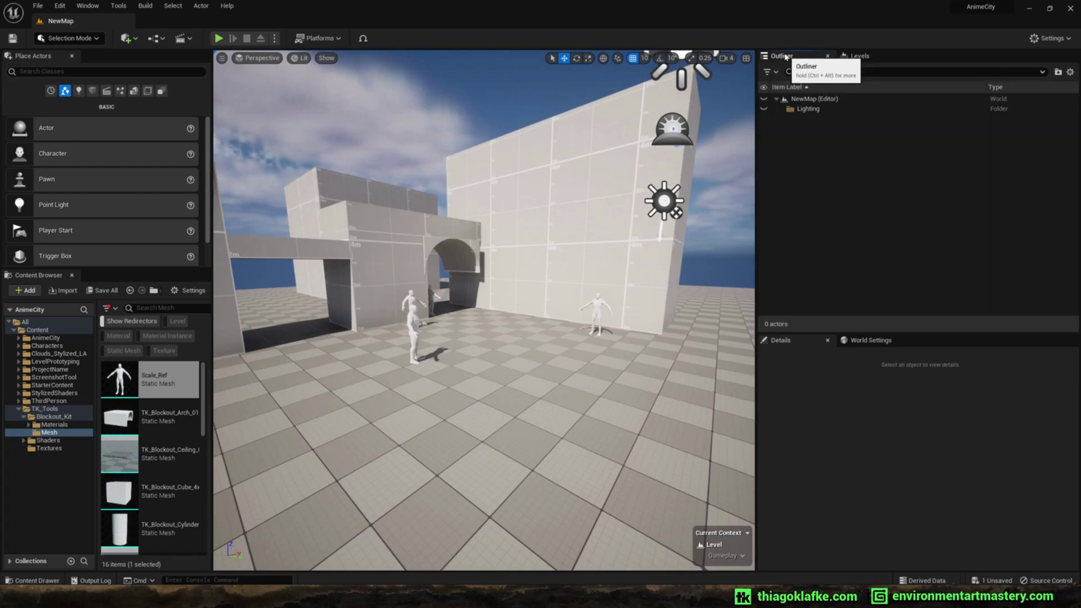
left_click(860, 56)
double_click(811, 97)
left_click(661, 320)
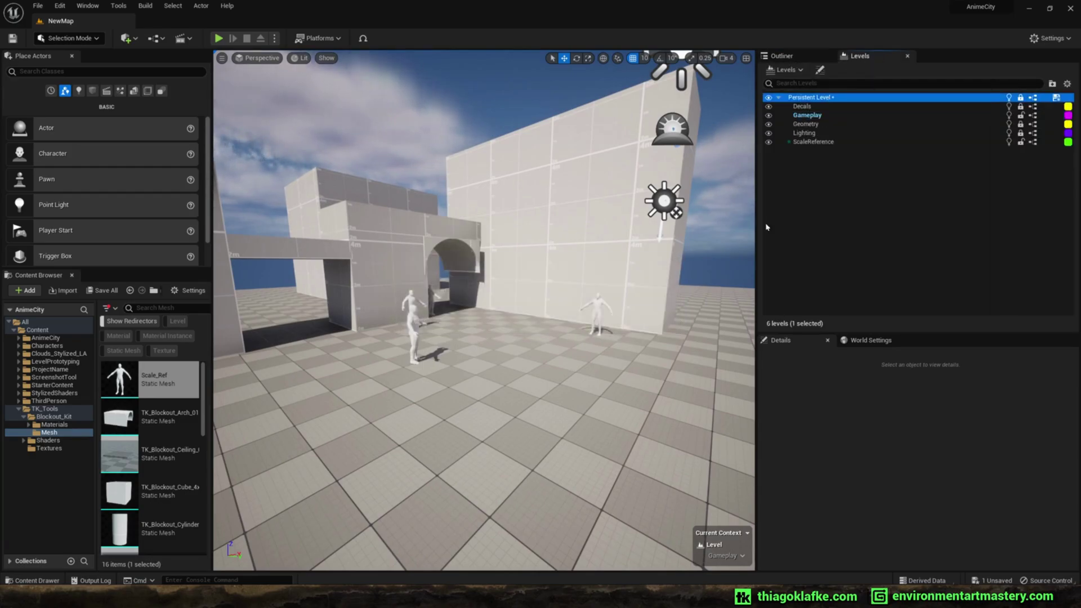
double_click(900, 99)
left_click(785, 56)
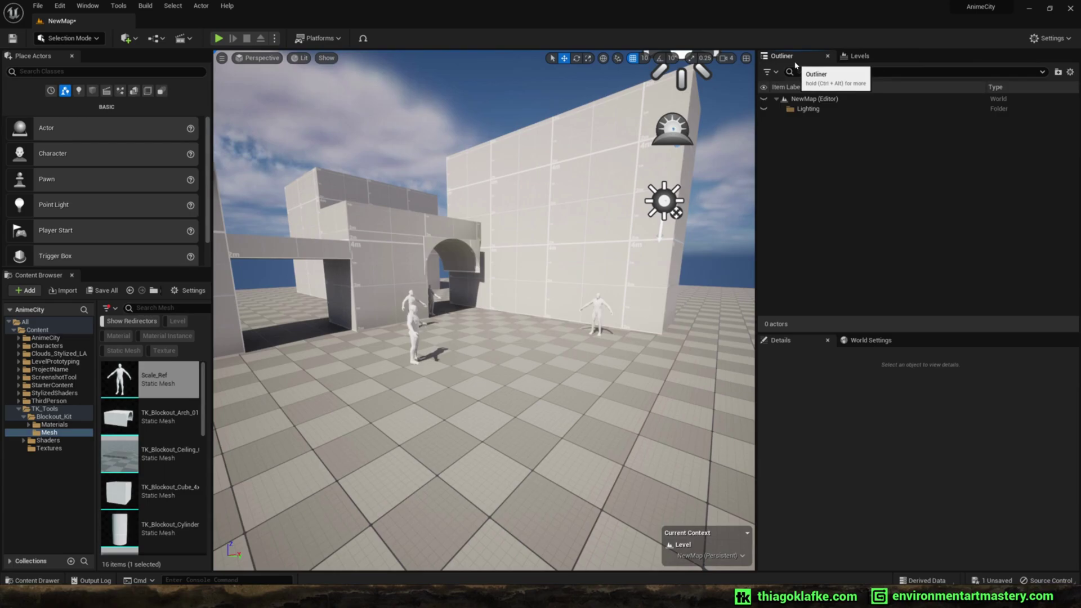
Make Gameplay the current level and place a Player Start on the floor in front of the arch, at about X 510, Y -760.
left_click(855, 57)
double_click(836, 117)
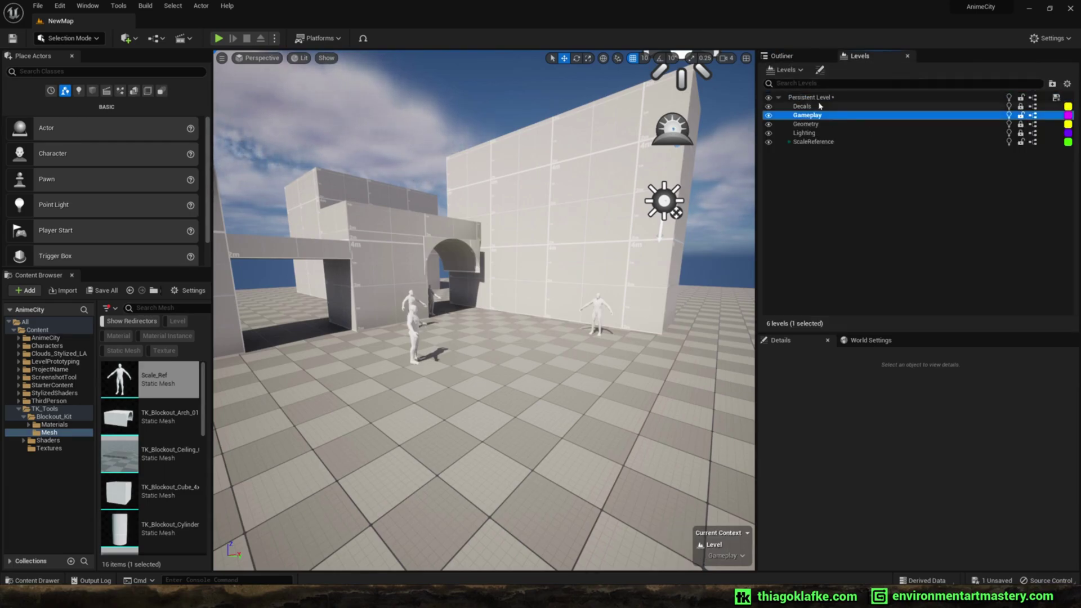
key("w")
right_click_drag(620, 236, 580, 270)
key("w")
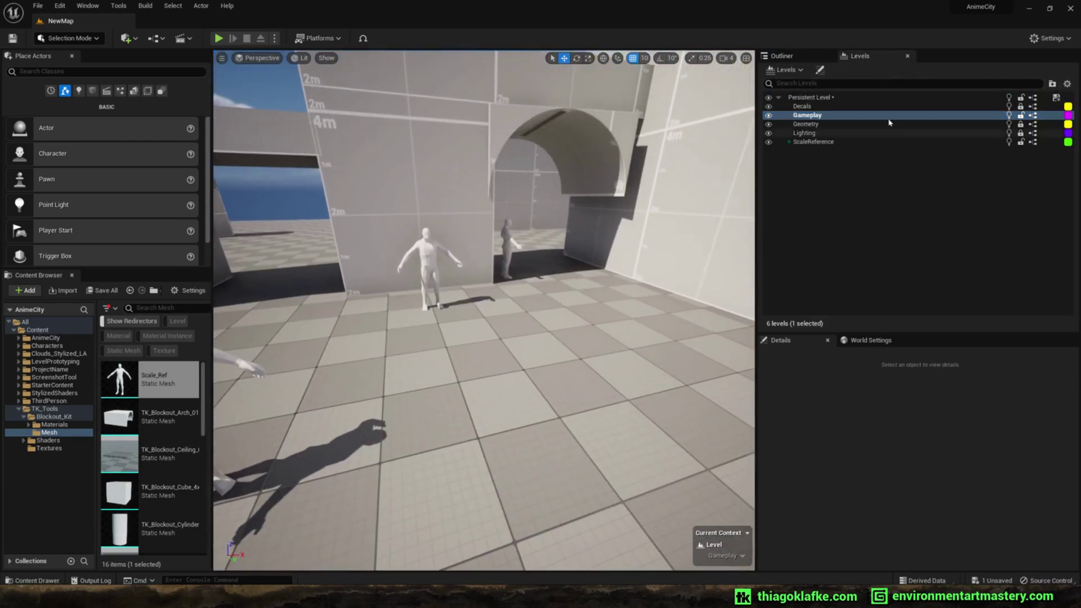
left_click_drag(65, 225, 515, 313)
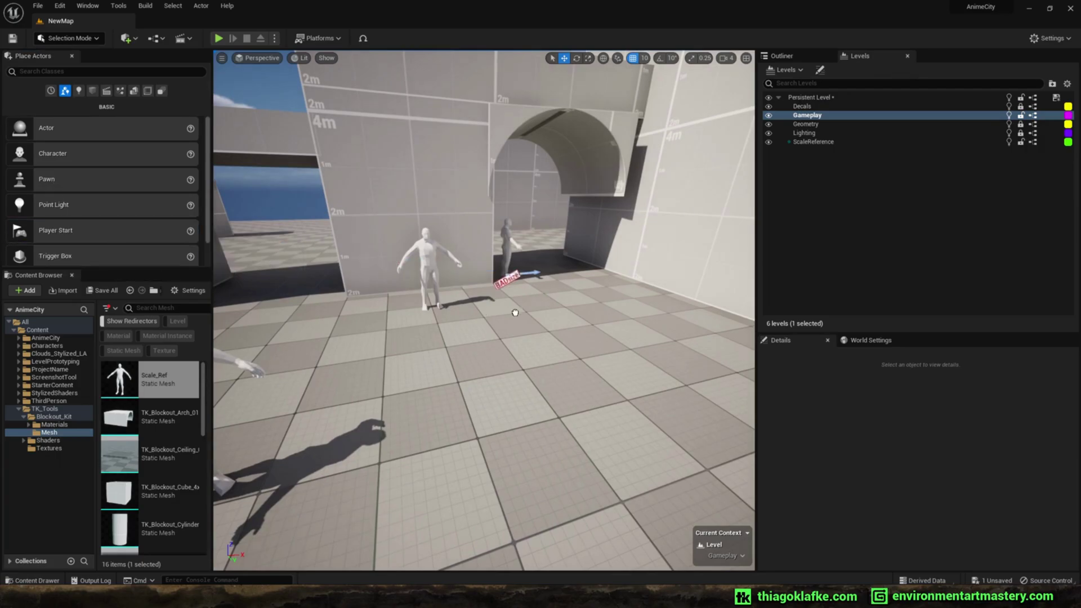
left_click_drag(611, 332, 613, 331)
key("w")
right_click_drag(614, 315, 670, 304)
Rotate the Player Start to about -101° around Z so it faces the arch, and save the Gameplay sublevel.
key("e")
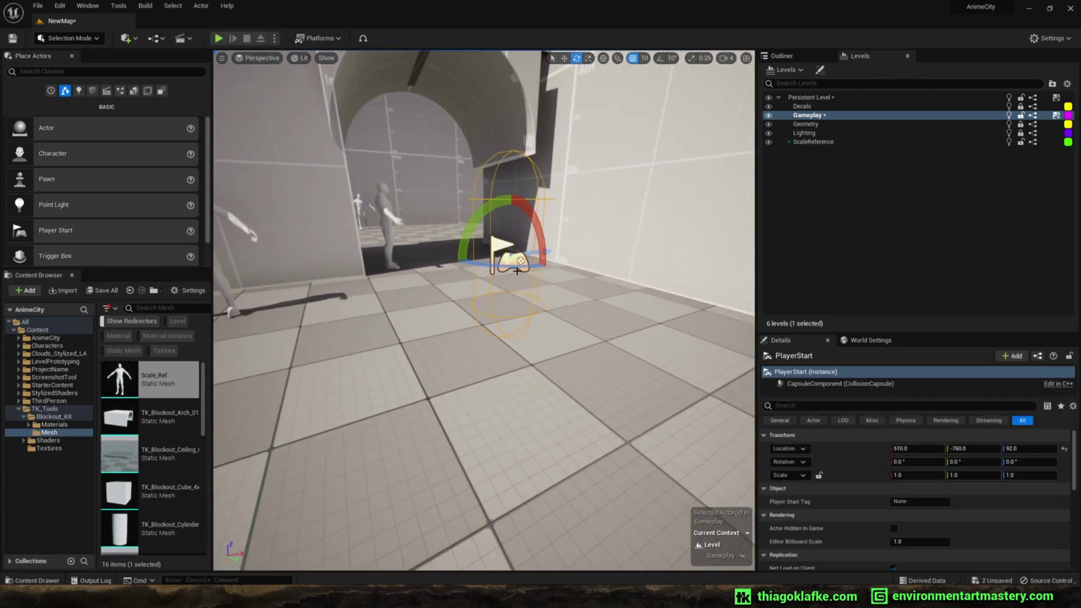
left_click_drag(507, 267, 462, 266)
key("w")
key("s")
right_click_drag(512, 151, 495, 192)
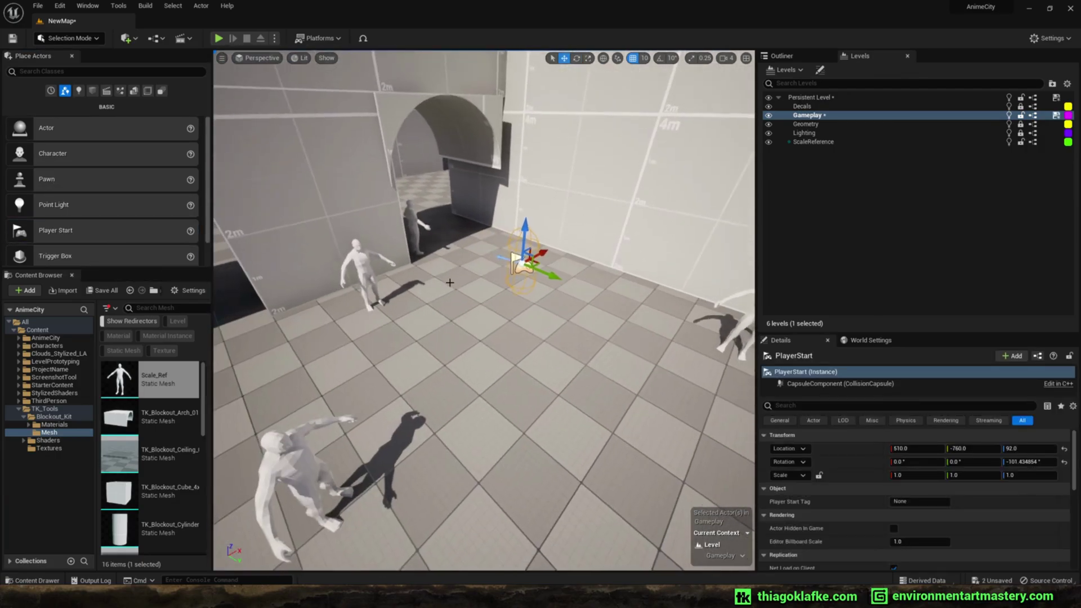
key("ctrl+s")
Playtest the level from the new Player Start, running toward the arch and back, and stop the session.
left_click(218, 38)
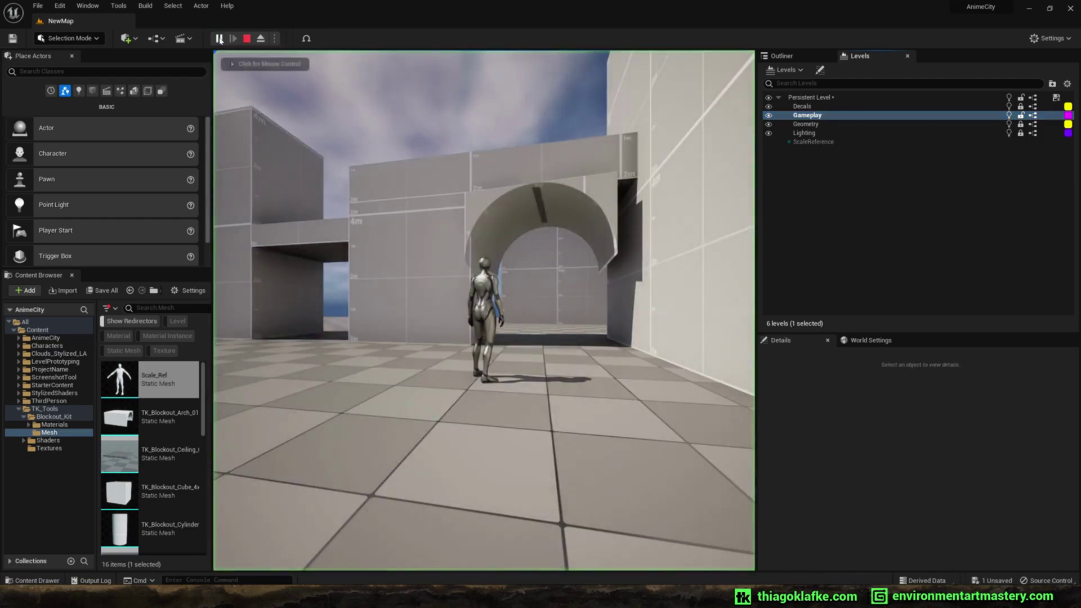
key("w")
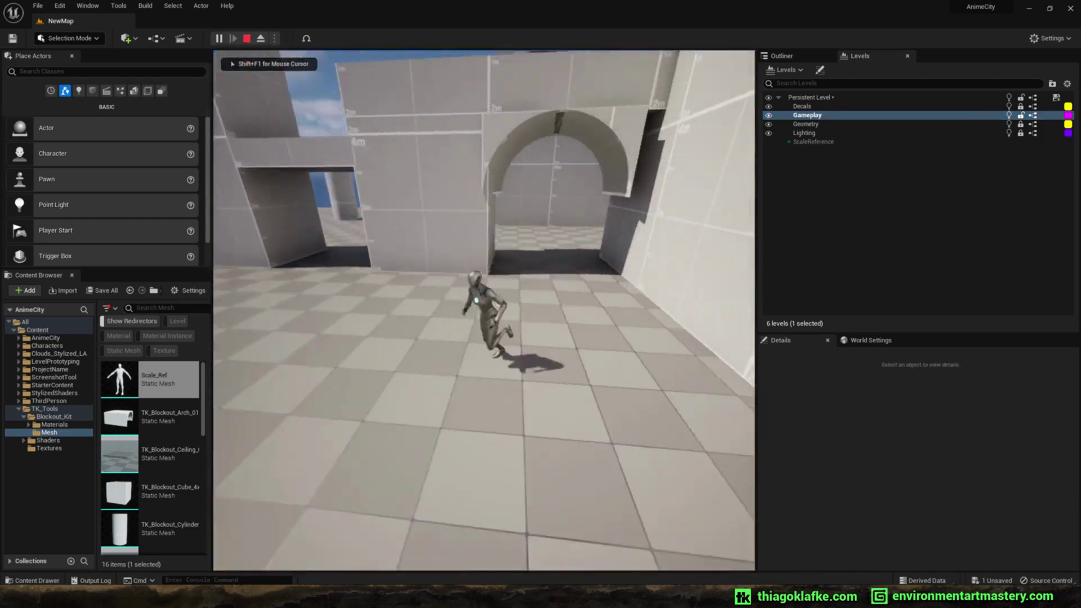
key("s")
key("Escape")
Save all remaining modified content of the level.
right_click_drag(484, 310, 487, 258)
key("a")
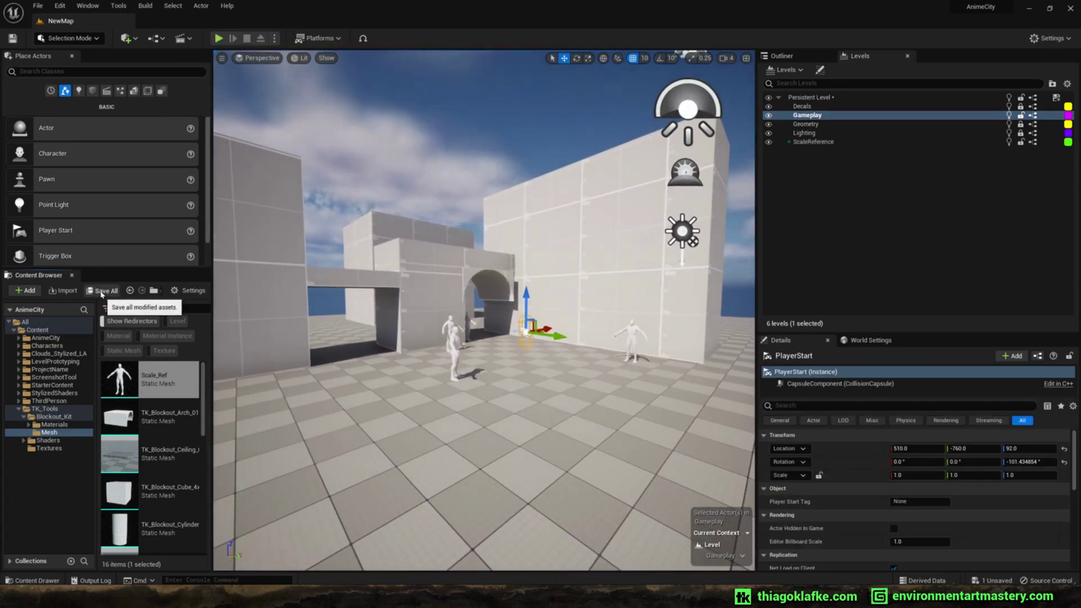
left_click(102, 290)
left_click(601, 406)
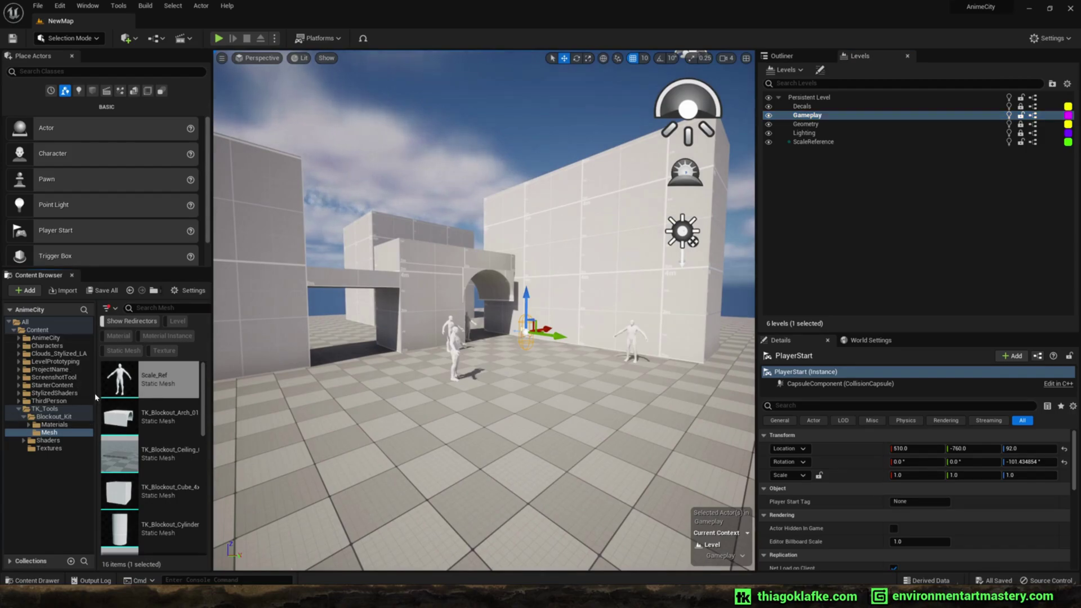
Browse to the Levels/Environment01 folder under ProjectName and review the NewMap level and the contents of its Sublevels folder.
left_click_drag(95, 397, 110, 398)
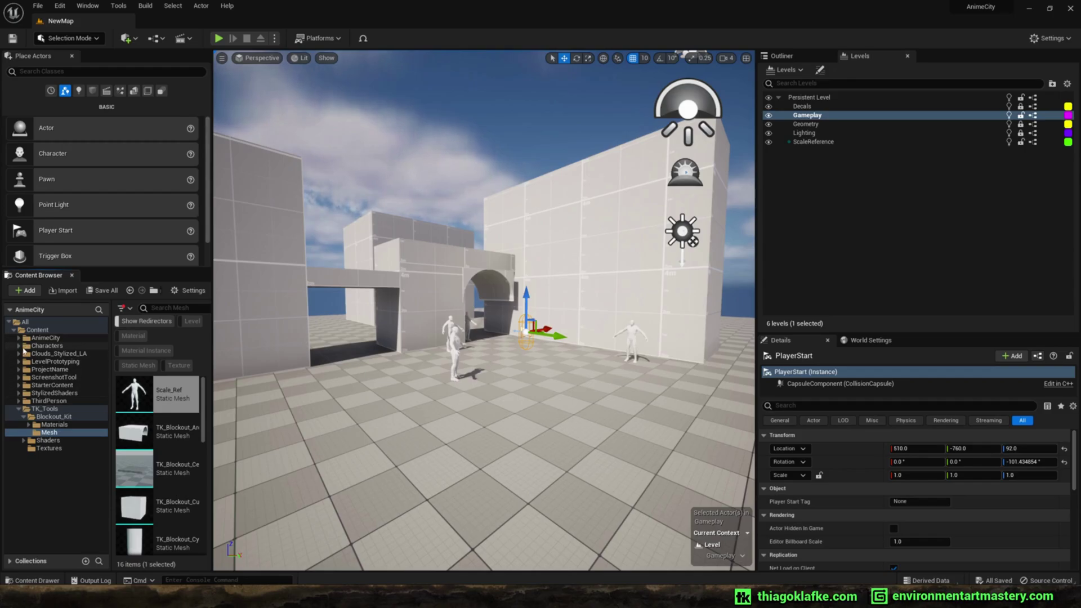
left_click(18, 370)
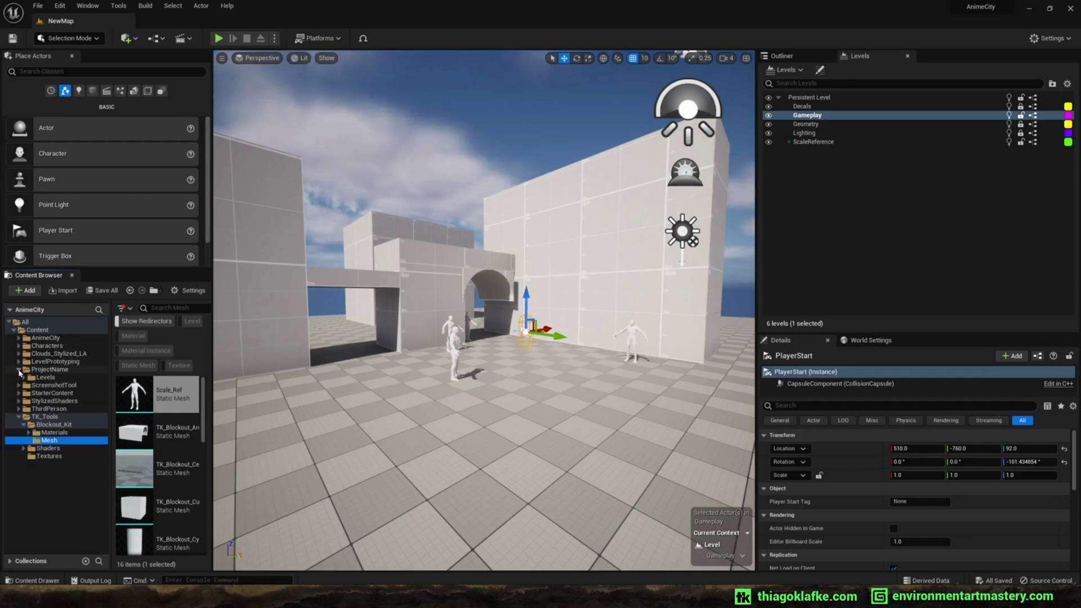
left_click(24, 378)
left_click(61, 386)
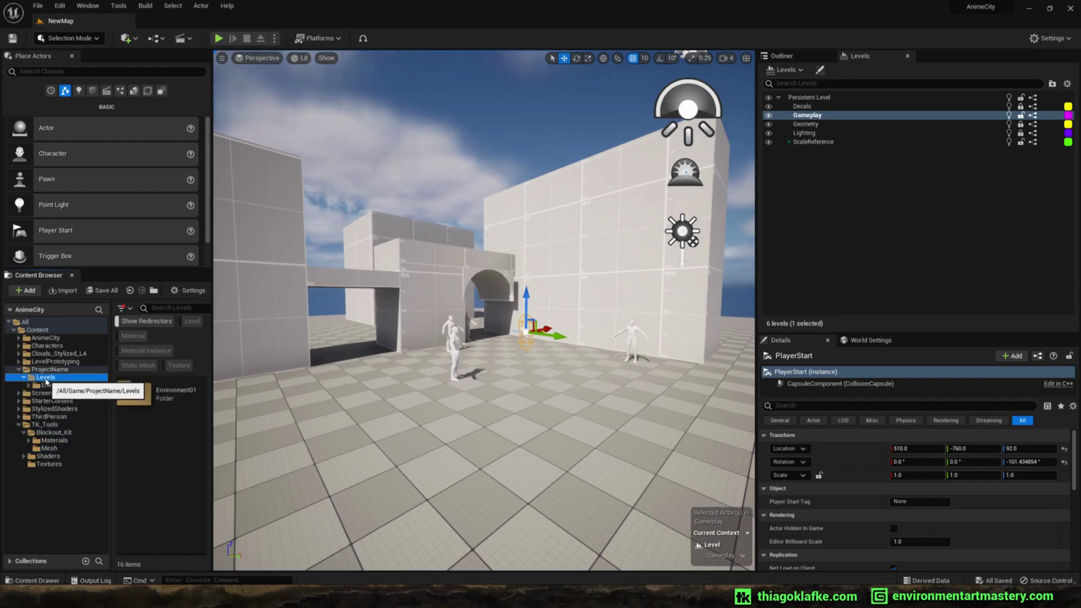
left_click(157, 431)
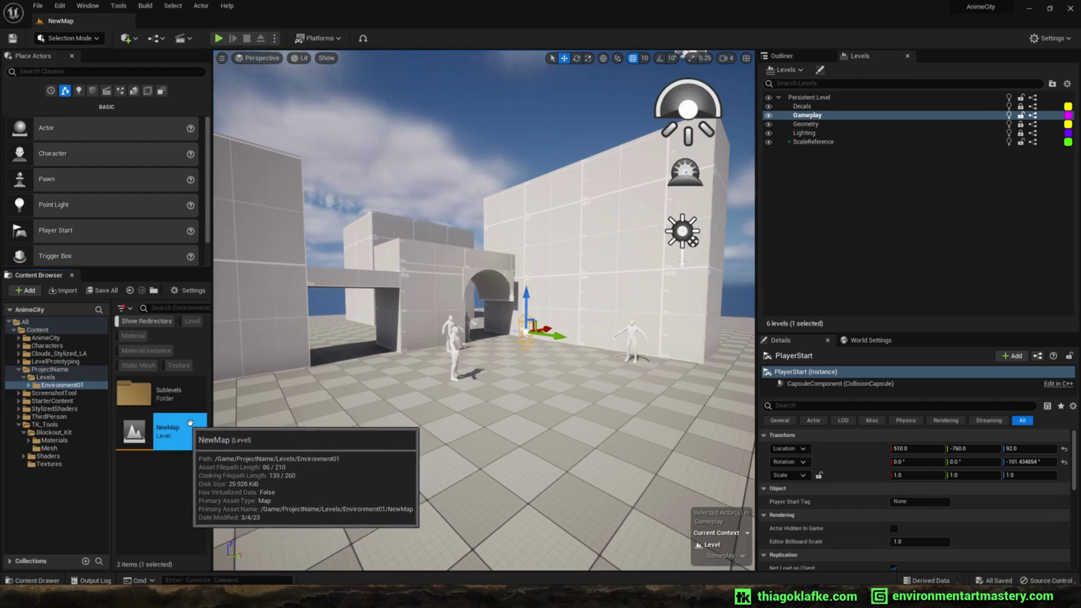
double_click(166, 397)
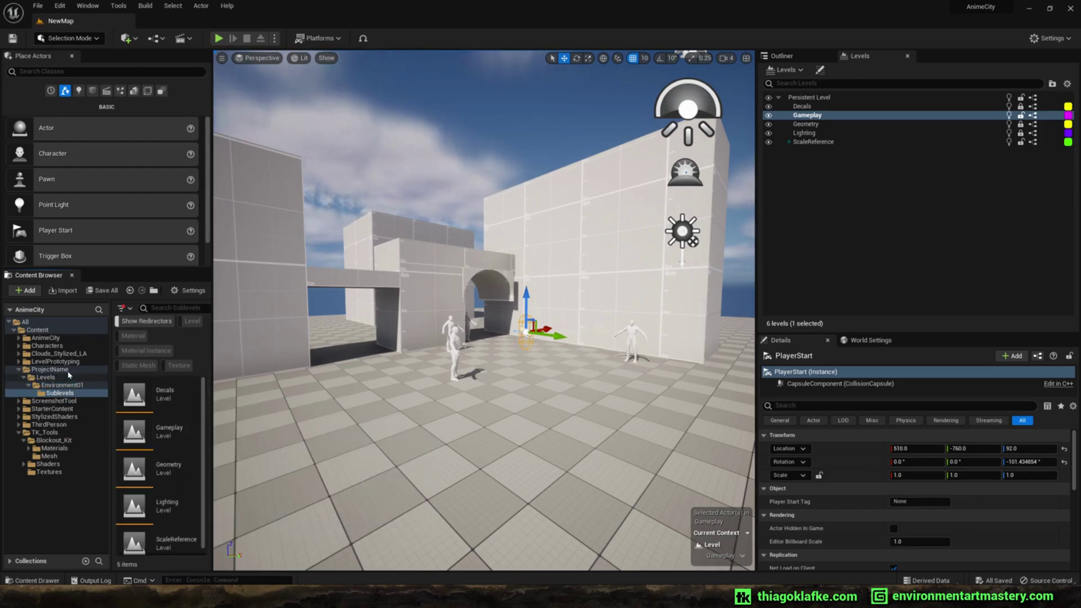
Create a new level from the Basic template and rename the NewMap level asset in the Environment01 folder to Environment01.
left_click(34, 7)
left_click(62, 26)
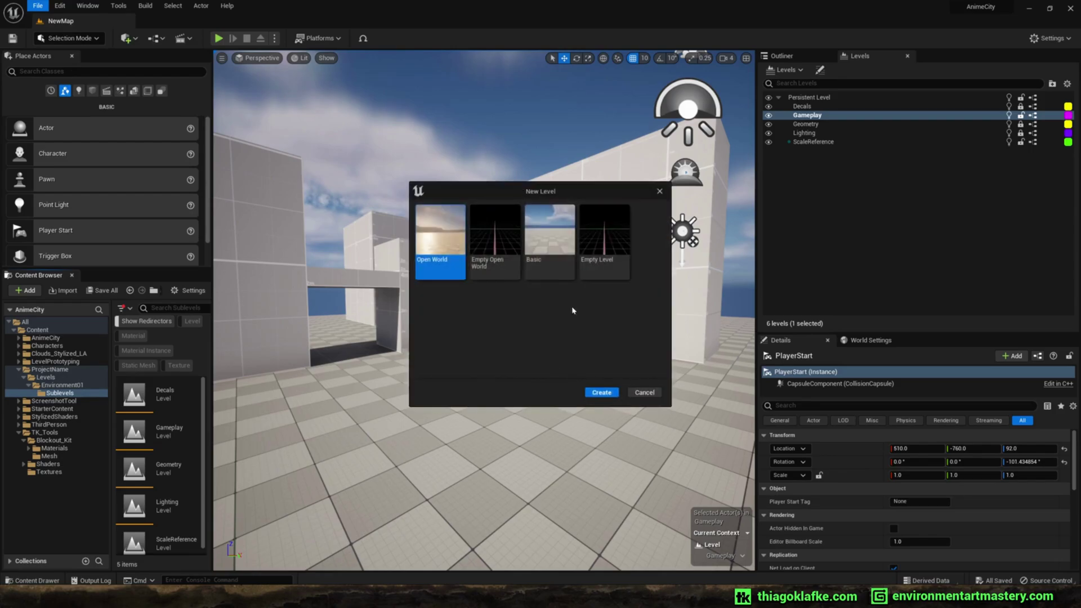
left_click(601, 392)
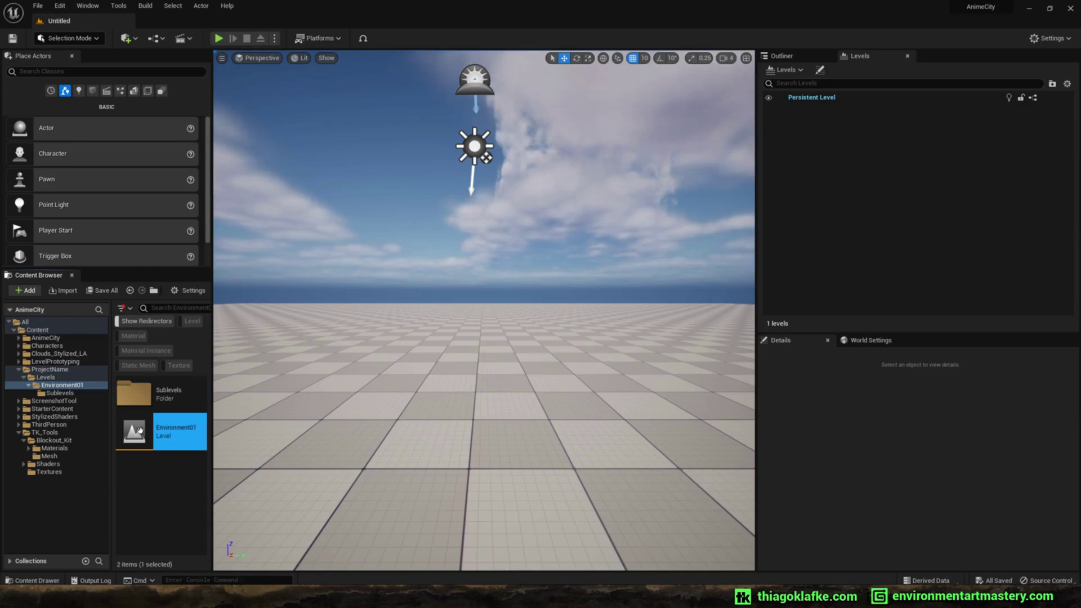
Open the Geometry sublevel on its own and focus on TK_Blockout_Cube_4x6 to inspect the level's contents.
double_click(162, 396)
scroll(175, 495, "down", 1)
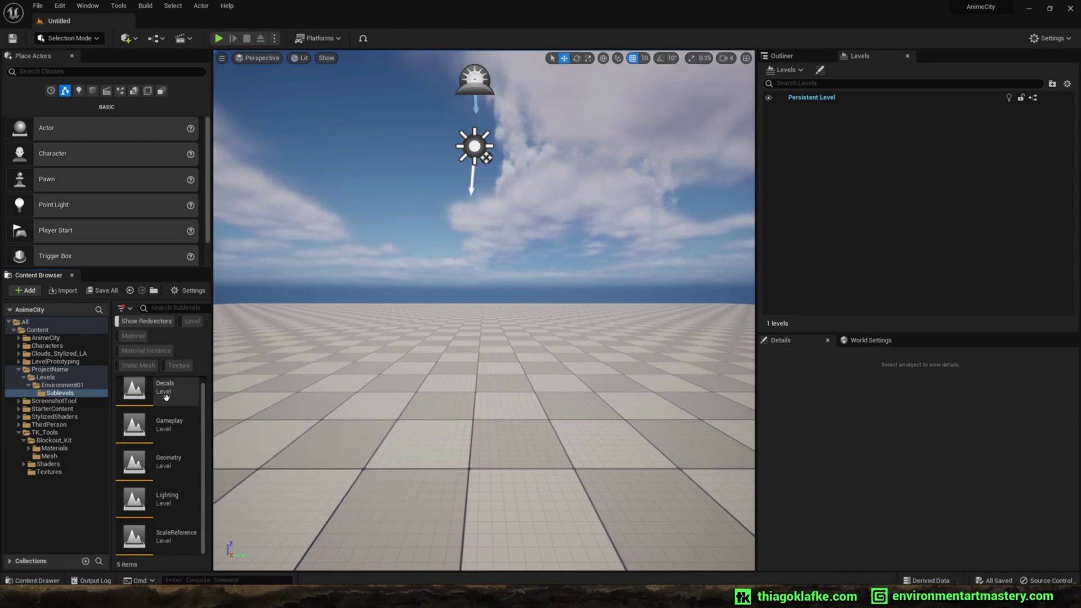
double_click(182, 462)
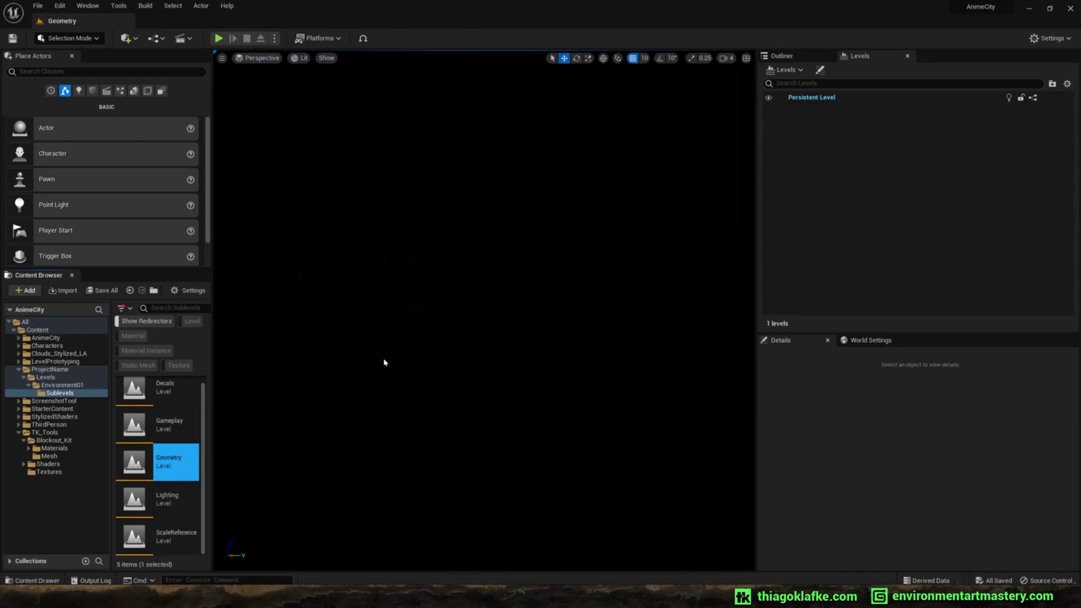
left_click(781, 56)
double_click(830, 148)
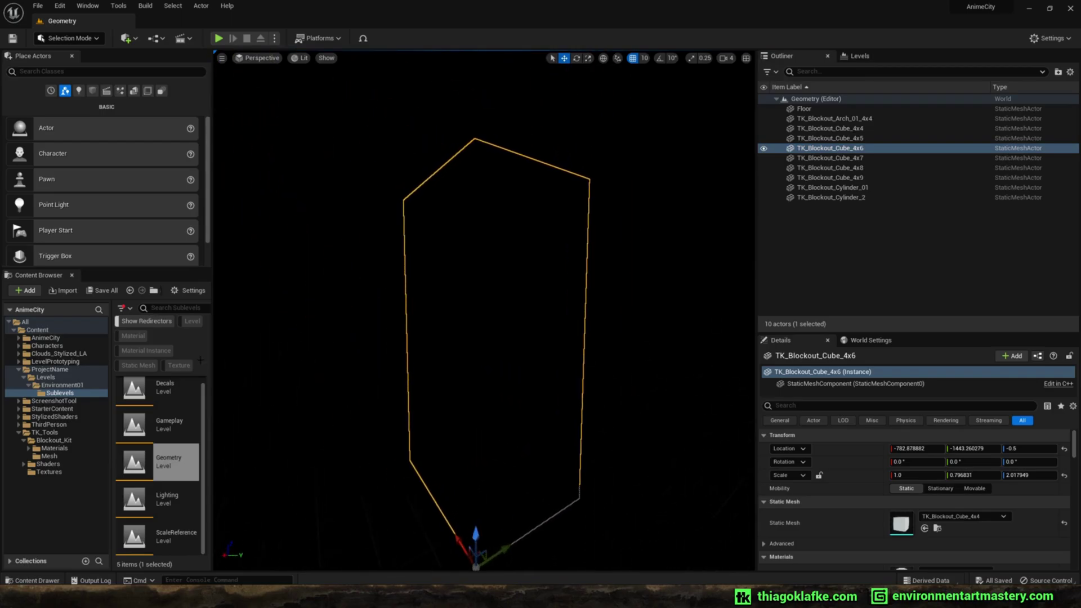
Reopen the Environment01 persistent level and show its list of sublevels.
left_click(62, 385)
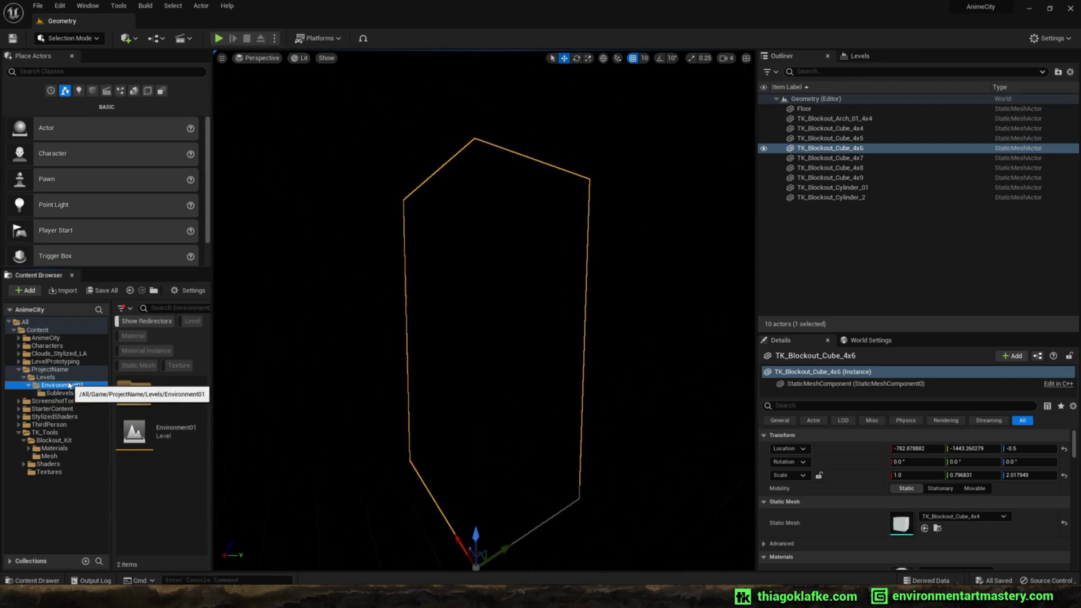
double_click(152, 432)
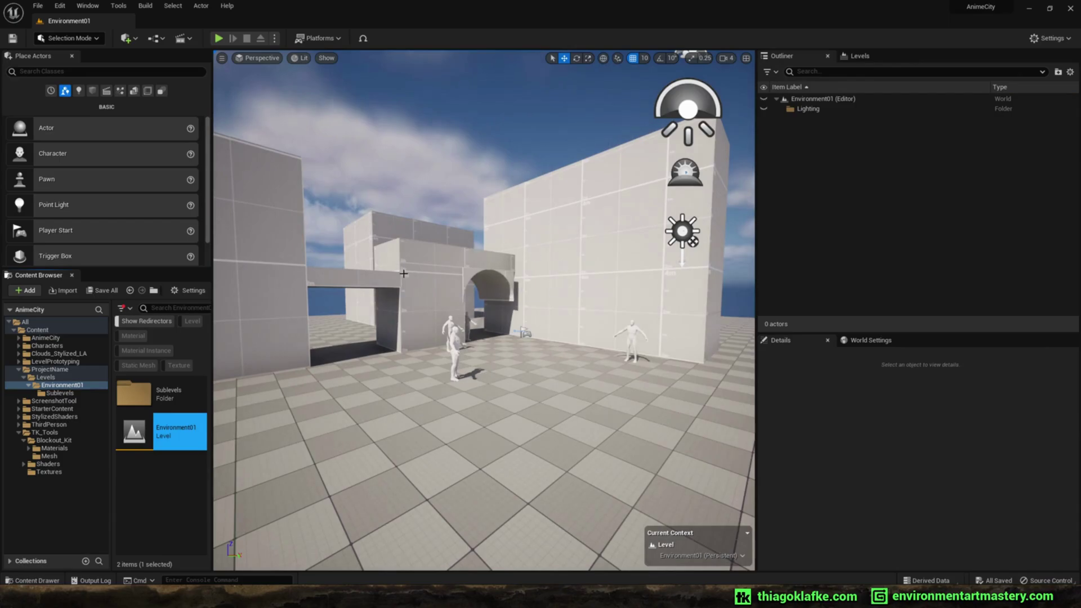
left_click(858, 56)
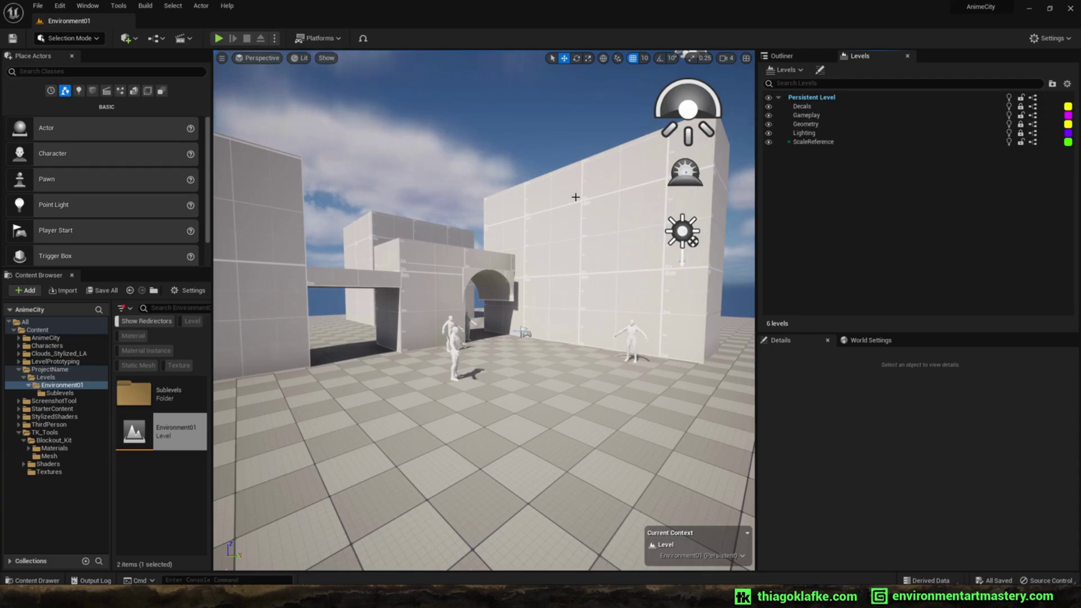
right_click_drag(576, 197, 599, 167)
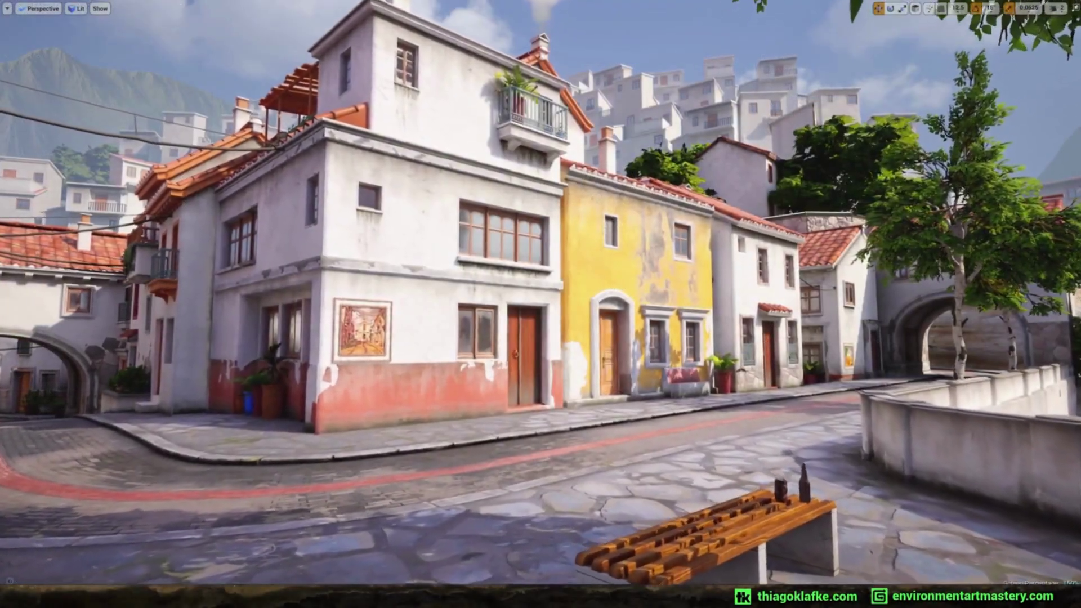
key("w")
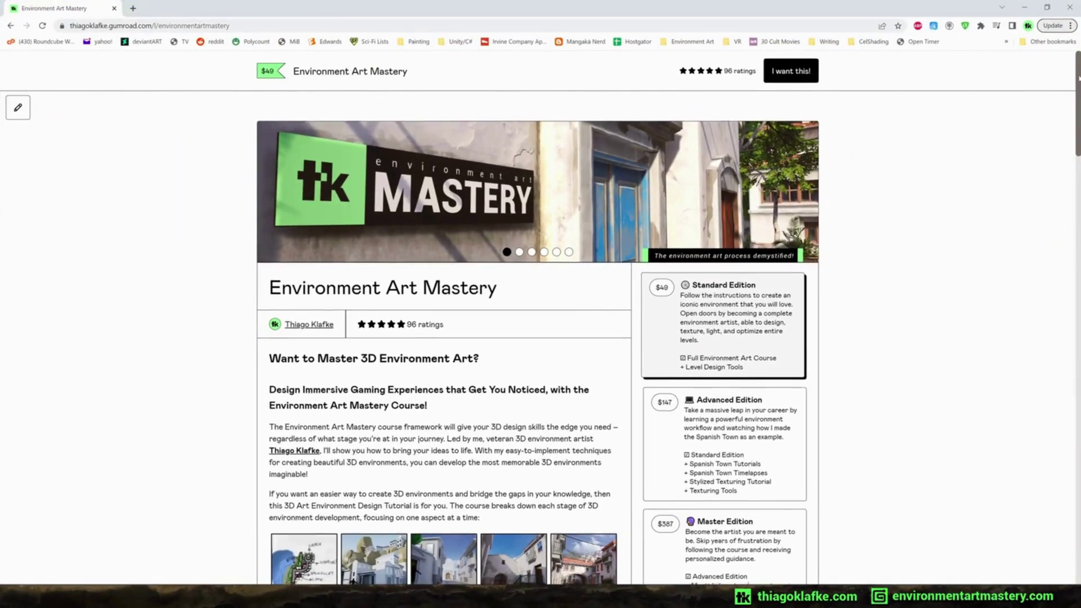
Read through the Environment Art Mastery course page in the browser, from the editions to the Learn how to section.
scroll(1078, 78, "down", 4)
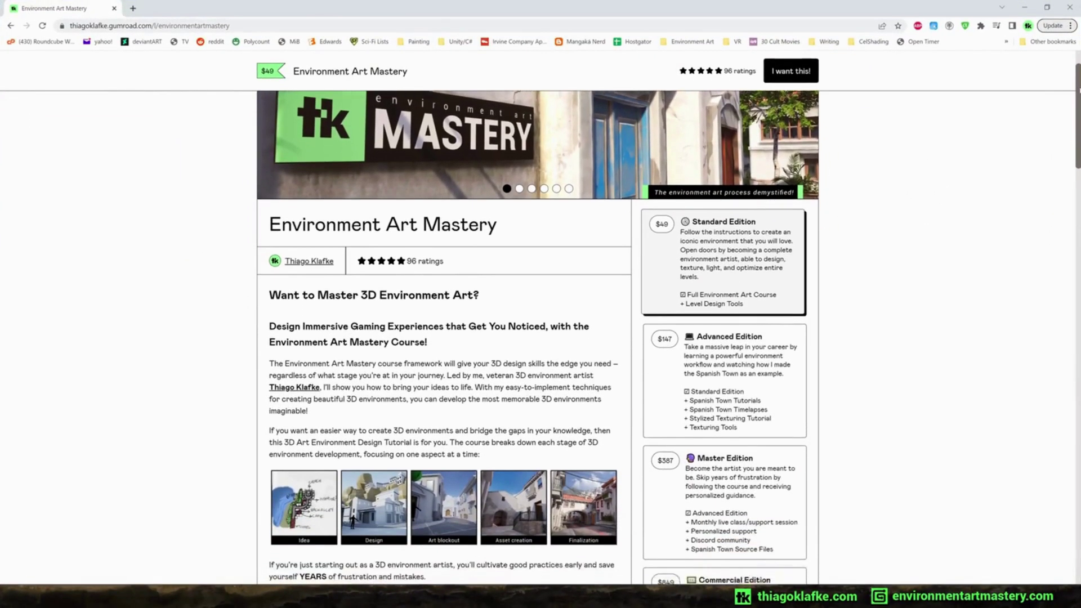
scroll(541, 315, "down", 2)
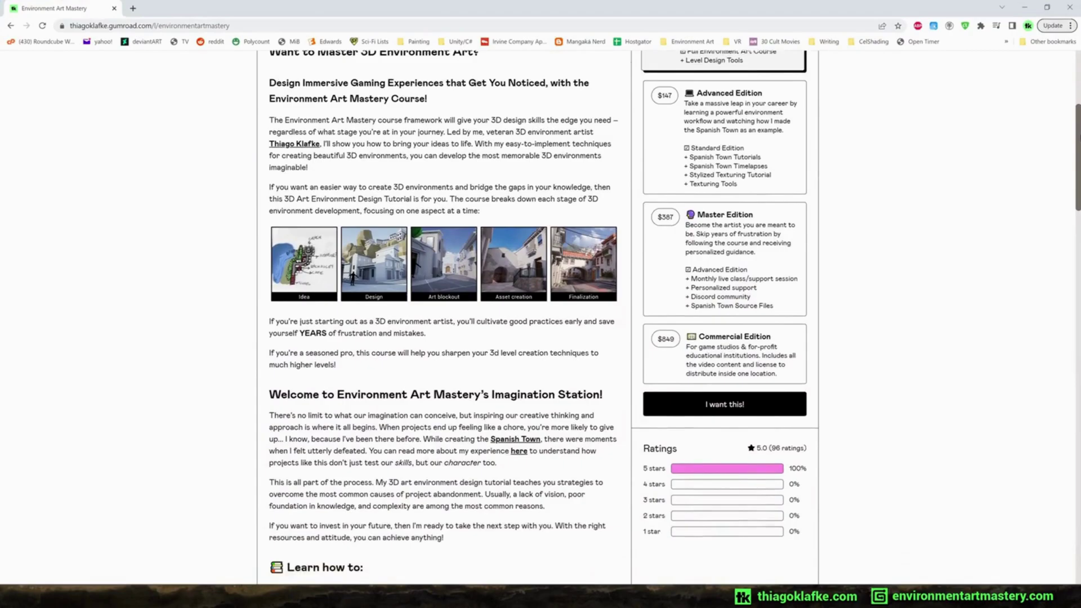
scroll(540, 315, "down", 5)
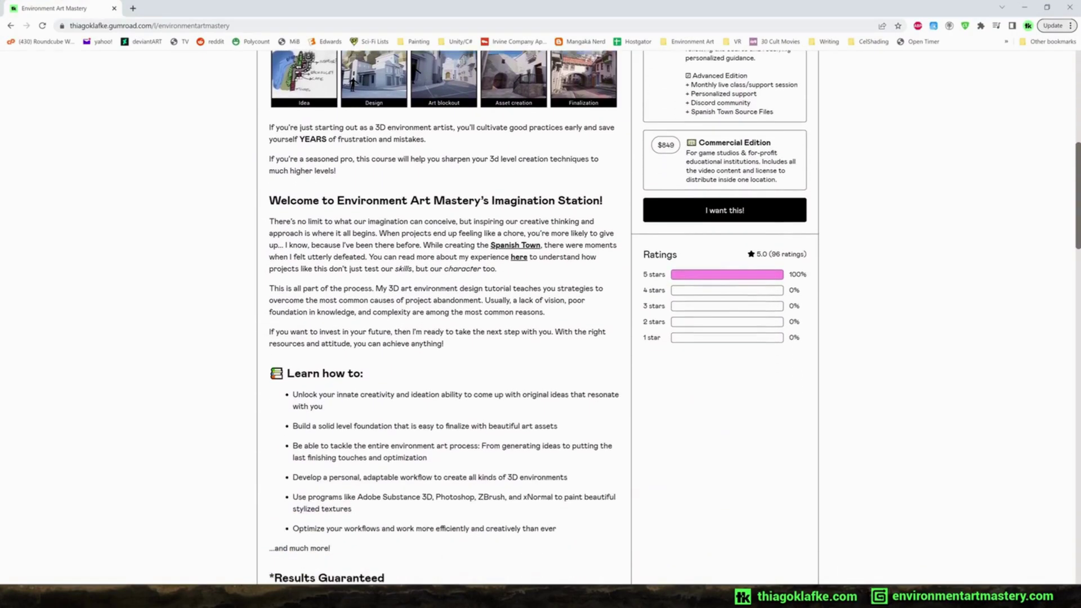
scroll(541, 316, "down", 1)
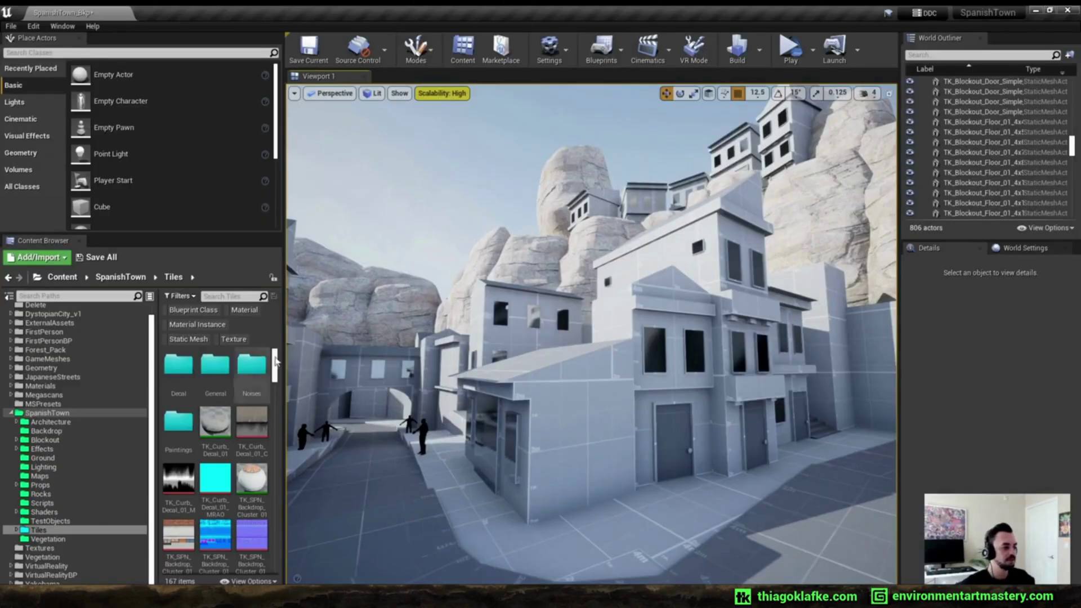
left_click(483, 447)
right_click_drag(482, 446, 759, 435)
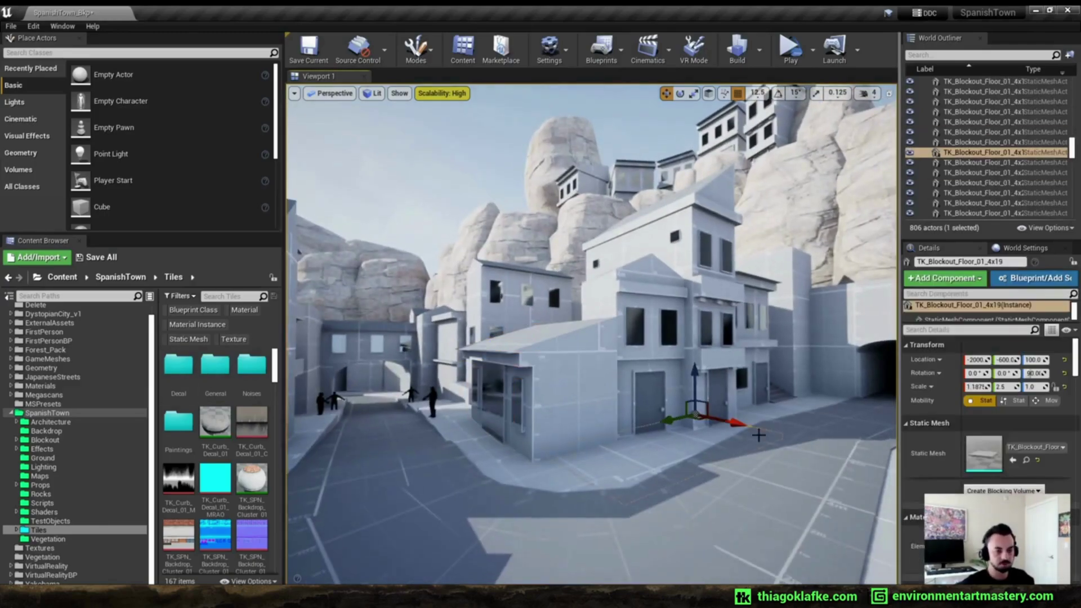
left_click(1026, 460)
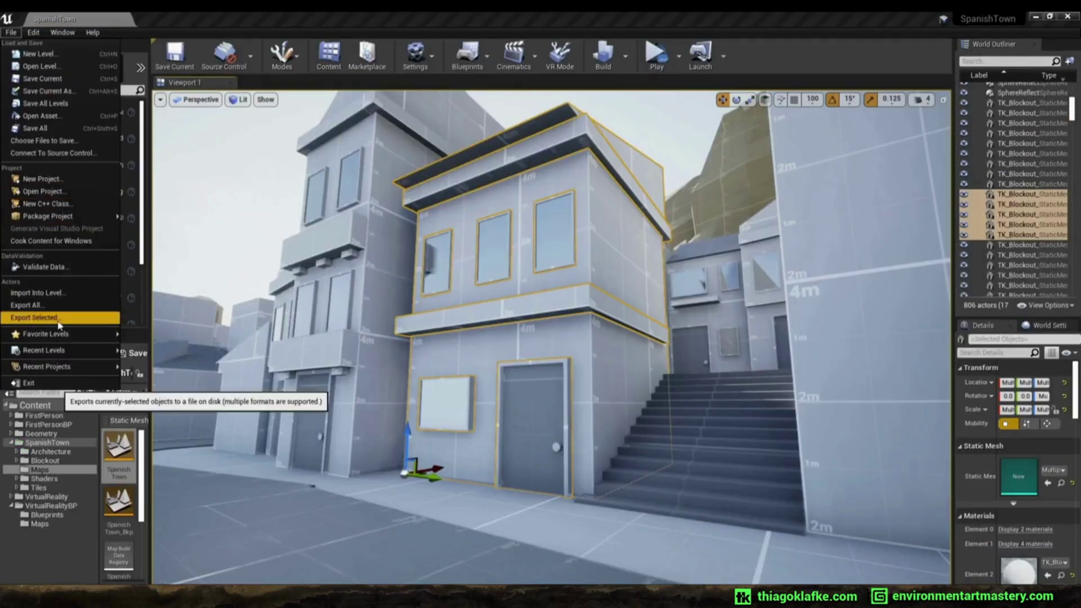
Export the selected blockout pieces of the SpanishTown house and model the building mesh over them in Maya.
left_click(34, 313)
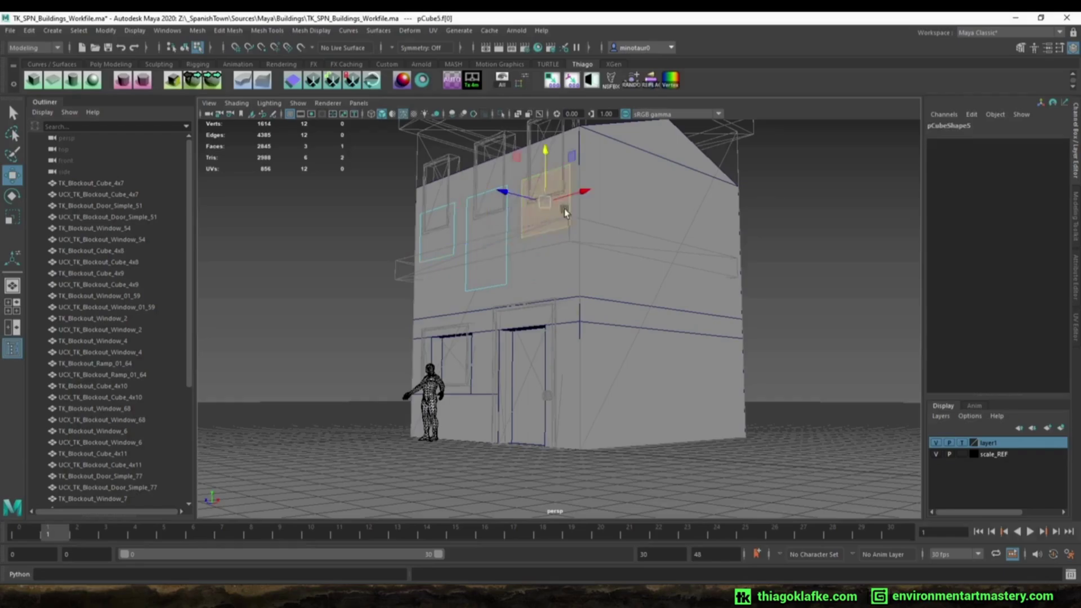
key("r")
key("F8")
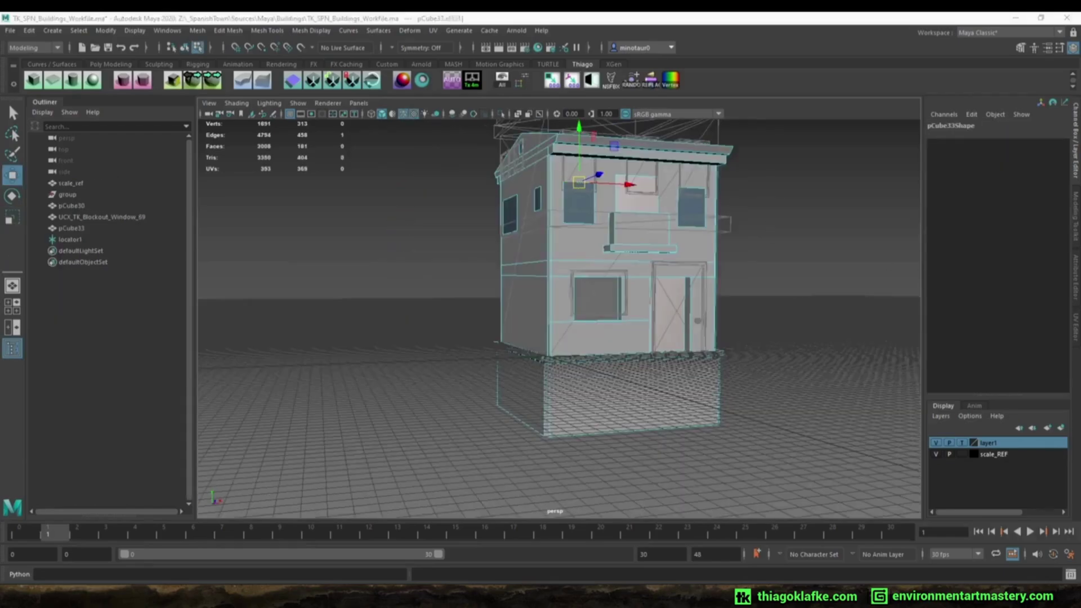
left_click(682, 205)
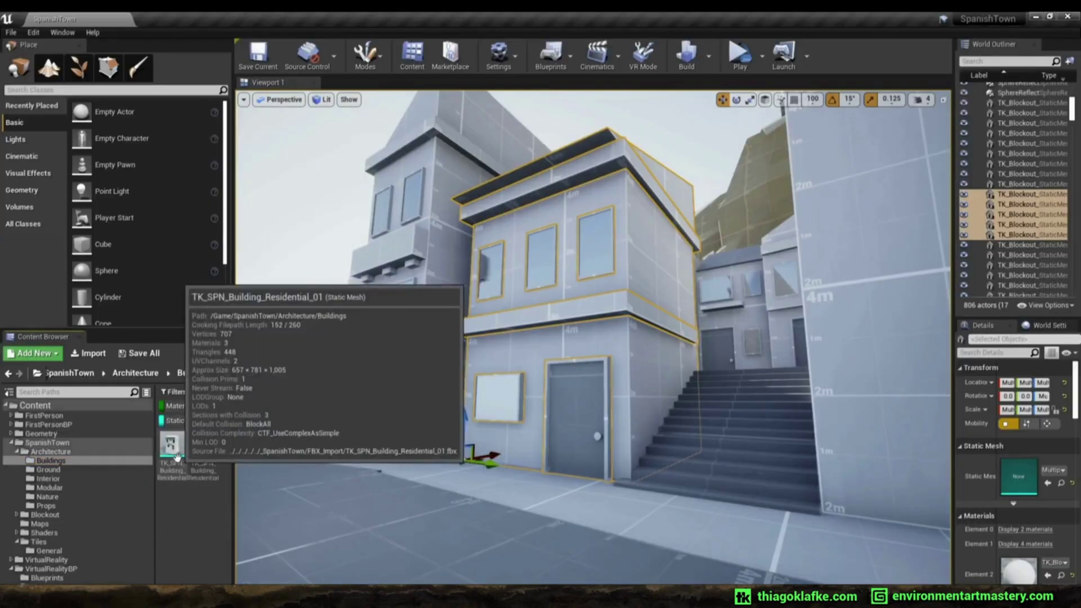
Place the TK_SPN_Building_Residential_01 mesh from Architecture/Buildings into the SpanishTown level at the blockout house beside the stairs.
left_click_drag(172, 445, 452, 462)
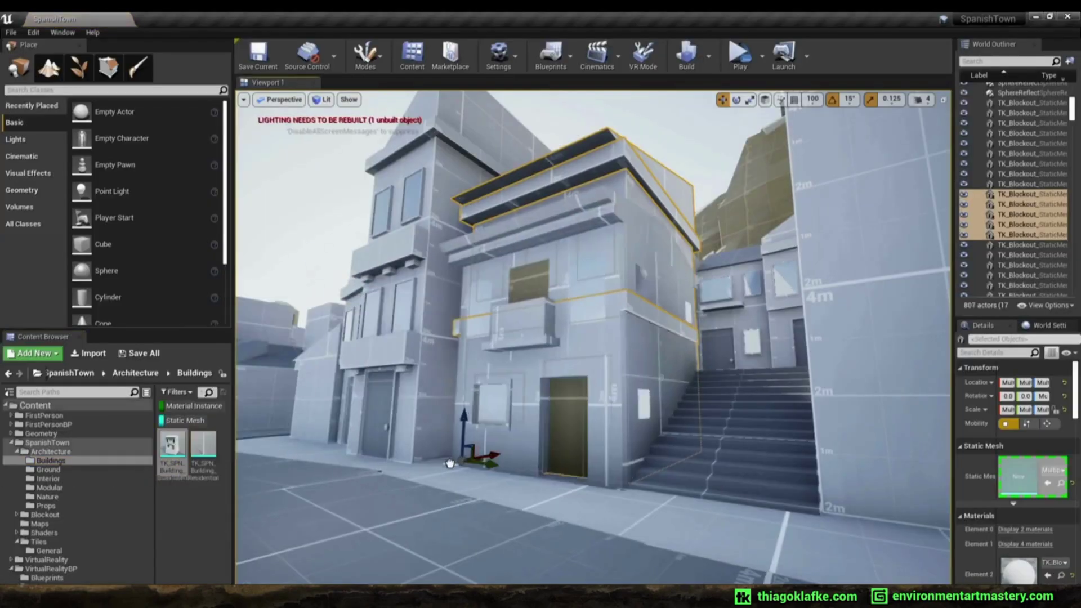
key("ctrl+z")
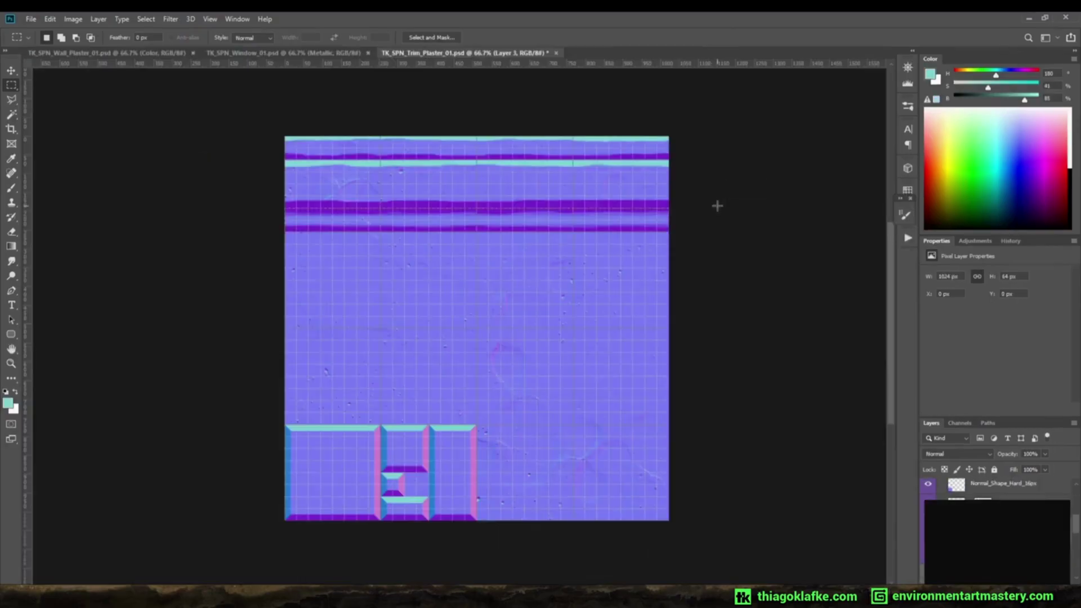
Copy the selected horizontal strip of the TK_SPN_Trim_Plaster_01 normal map onto a new layer in Photoshop.
key("ctrl+c")
key("Return")
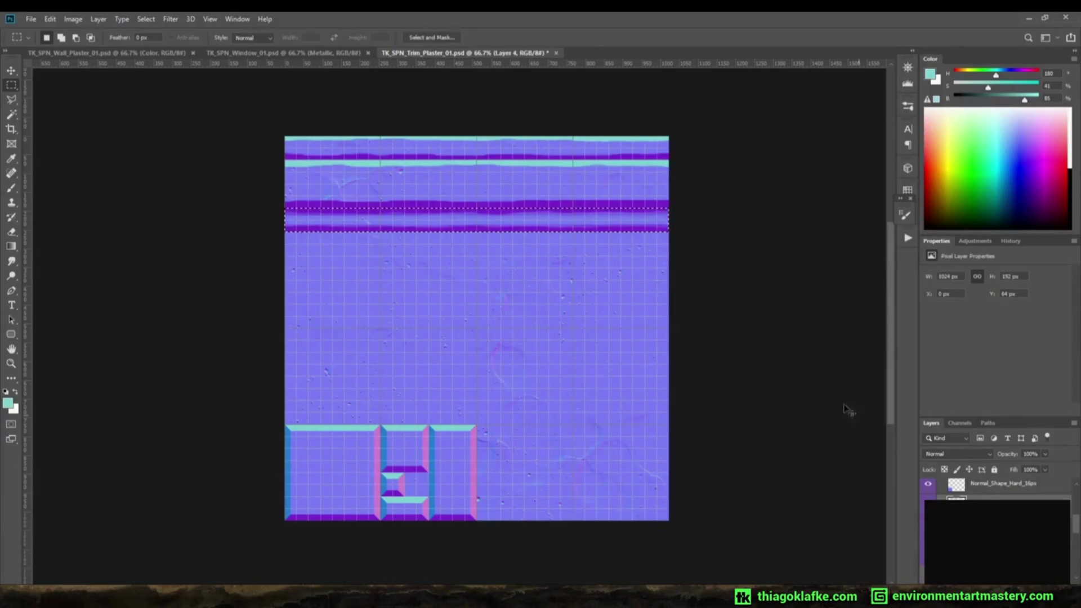
left_click_drag(374, 271, 374, 449)
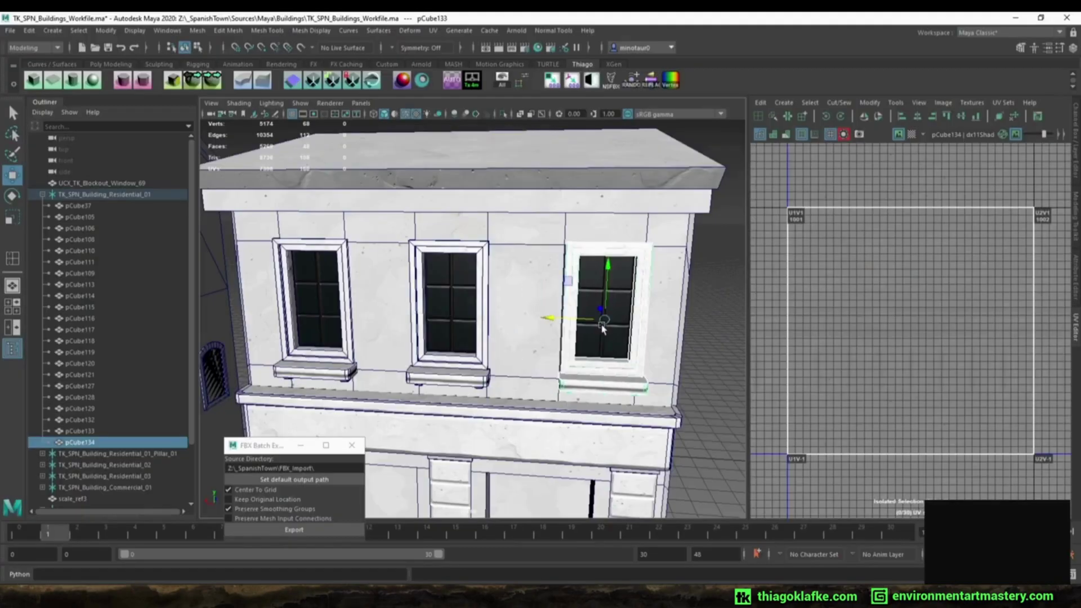